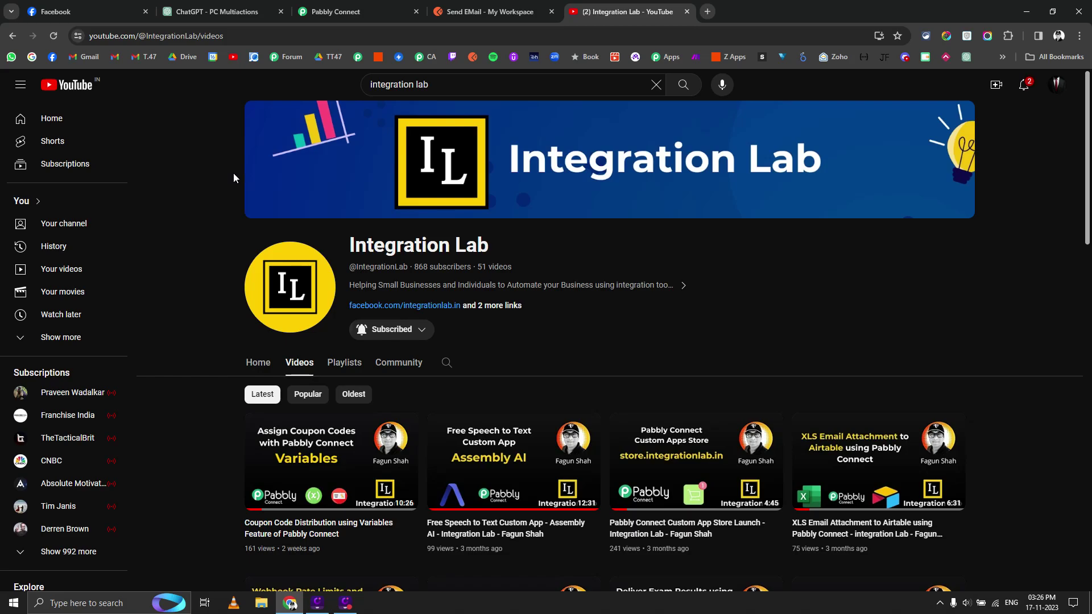
Ask the PC Multiactions GPT 'Tell me what actions you can perform'
{"action": "left_click", "coordinate": [232, 5]}
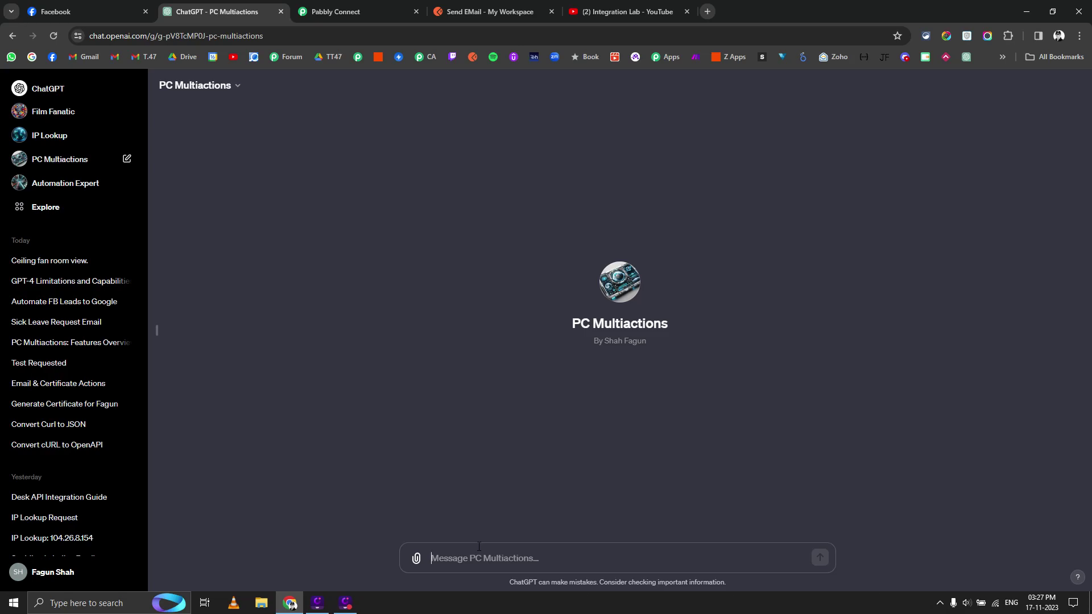
{"action": "type", "text": "TELL"}
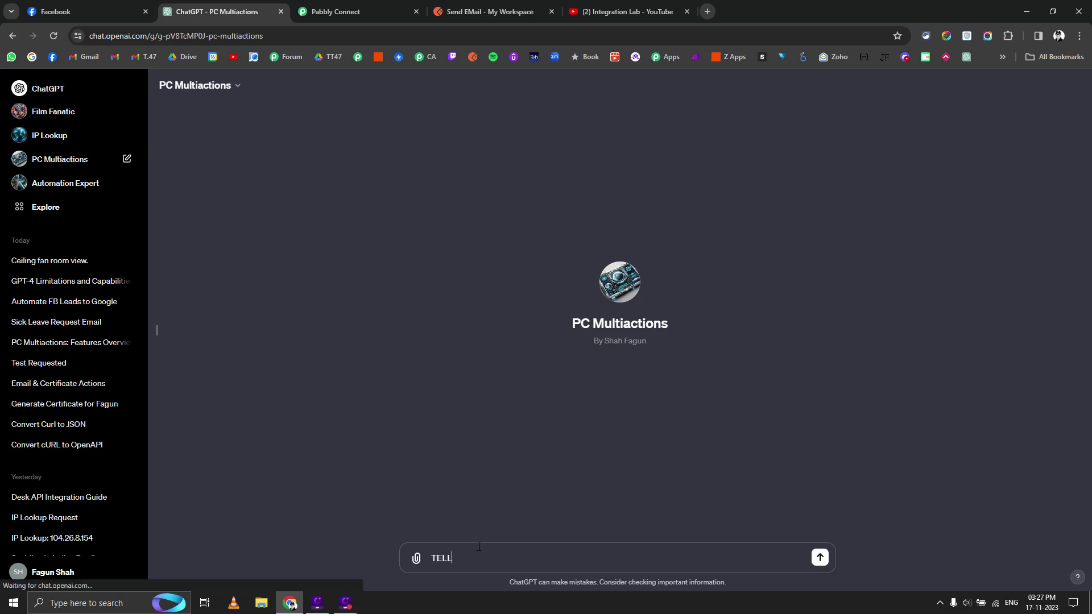
{"action": "type", "text": "ell me wha"}
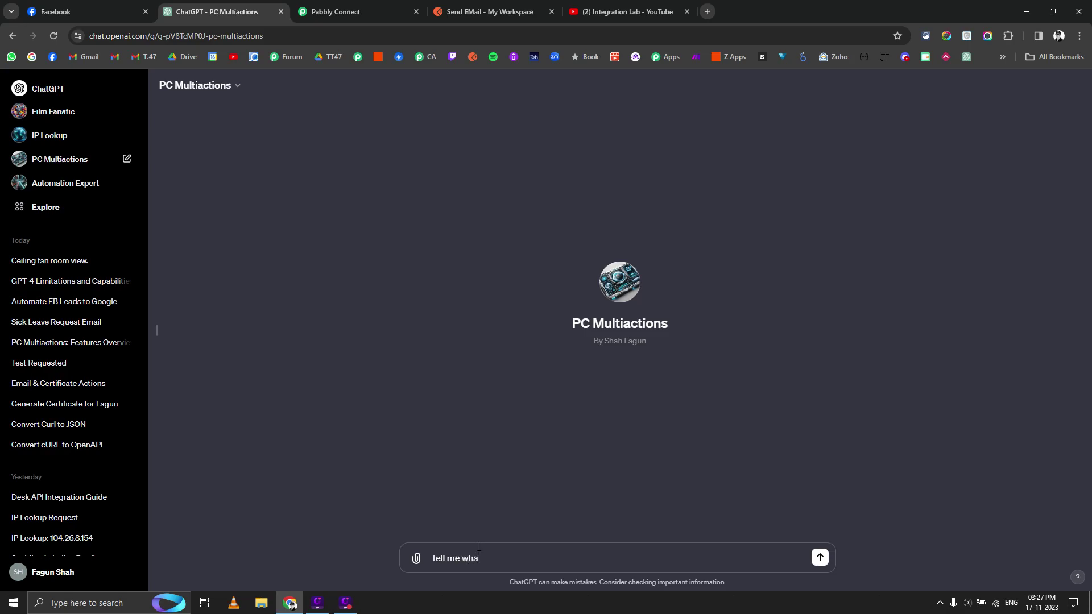
{"action": "type", "text": "t actions you can perform"}
{"action": "key", "text": "Return"}
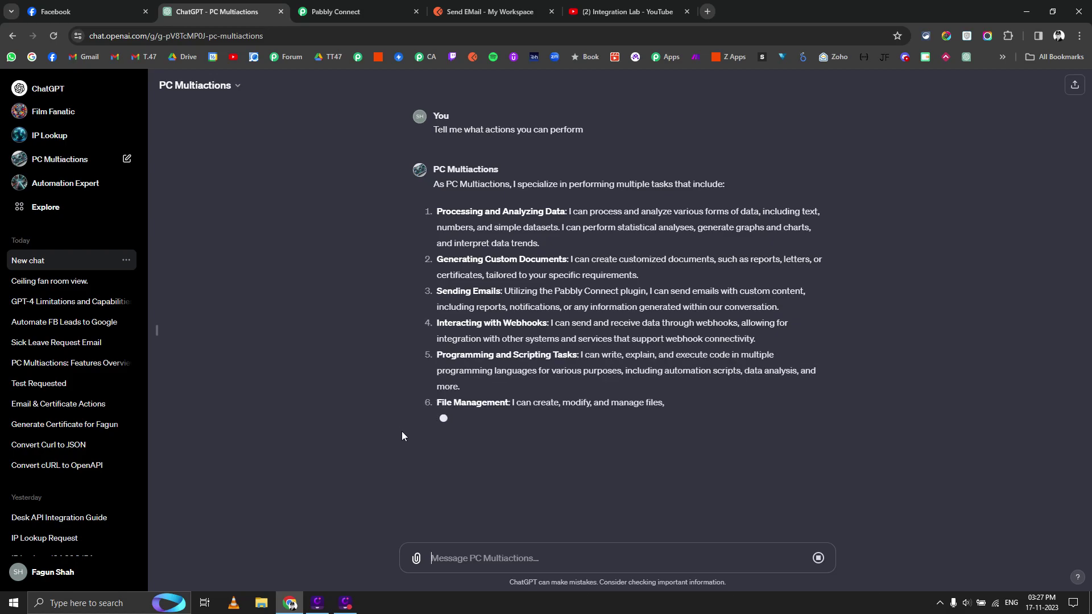
Stop the running reply and ask for only the actions available via the provided OpenAPI schema
{"action": "left_click", "coordinate": [818, 558]}
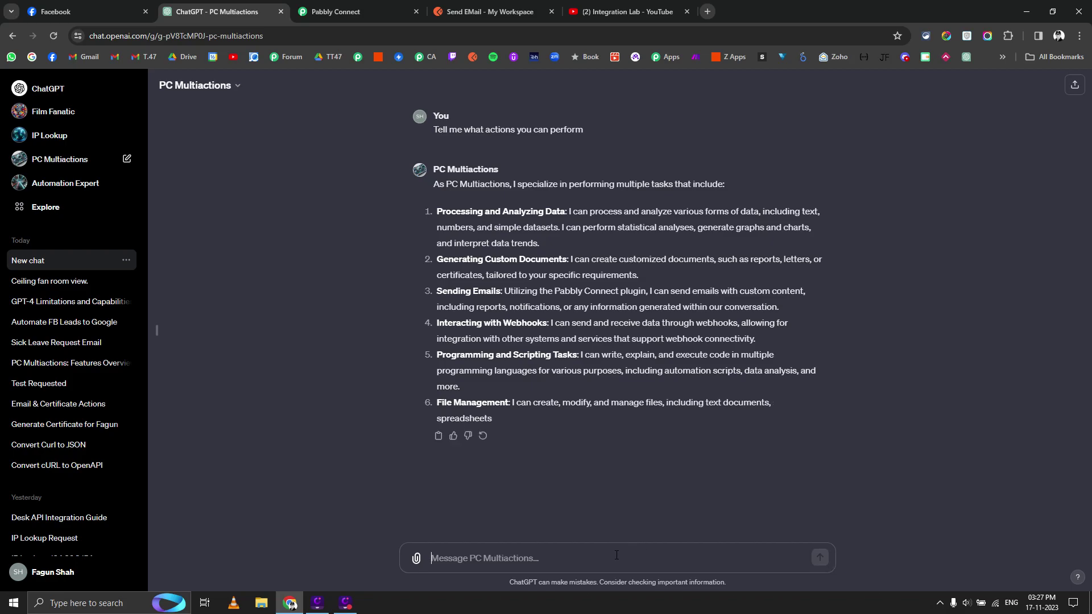
{"action": "type", "text": "I want "}
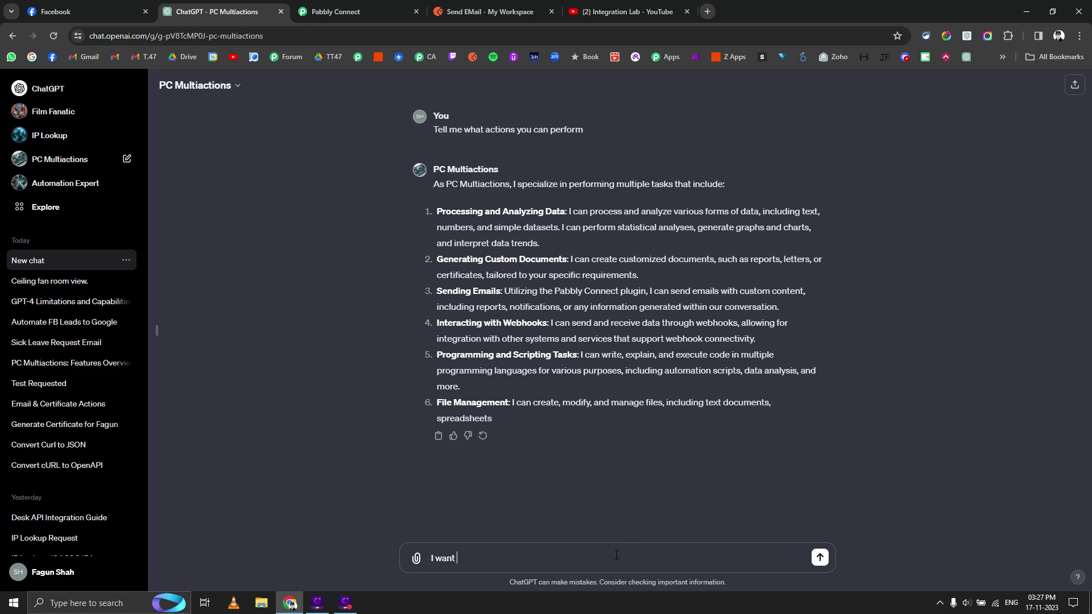
{"action": "type", "text": "only the actions ewhi"}
{"action": "key", "text": "BackSpace"}
{"action": "key", "text": "BackSpace"}
{"action": "key", "text": "BackSpace"}
{"action": "key", "text": "BackSpace"}
{"action": "type", "text": "which is avaia"}
{"action": "key", "text": "BackSpace"}
{"action": "type", "text": "lable "}
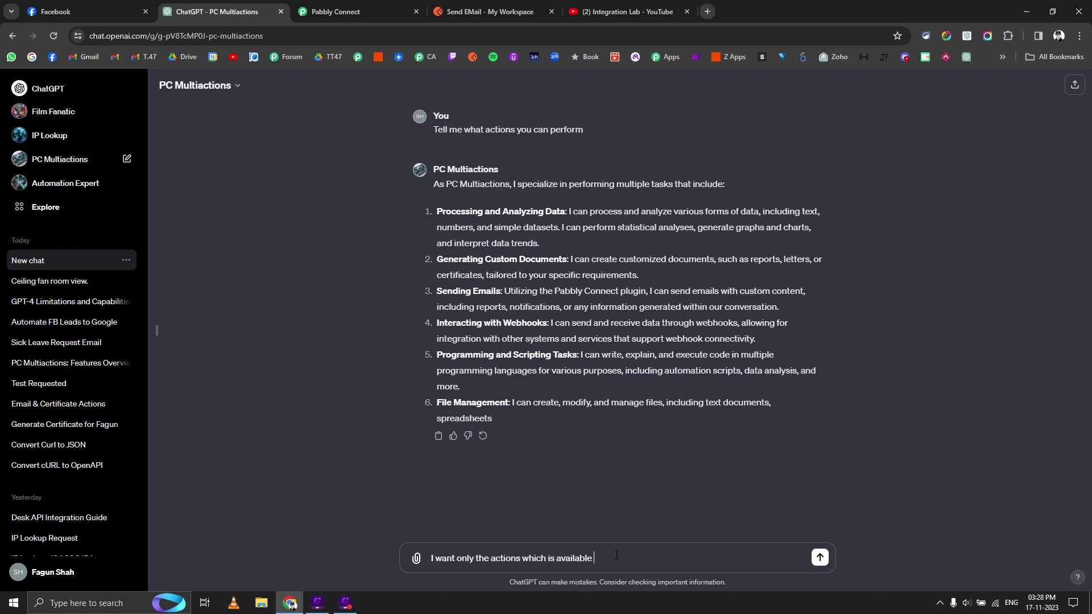
{"action": "type", "text": "via OpenAPI sched"}
{"action": "key", "text": "BackSpace"}
{"action": "type", "text": "ma provided to "}
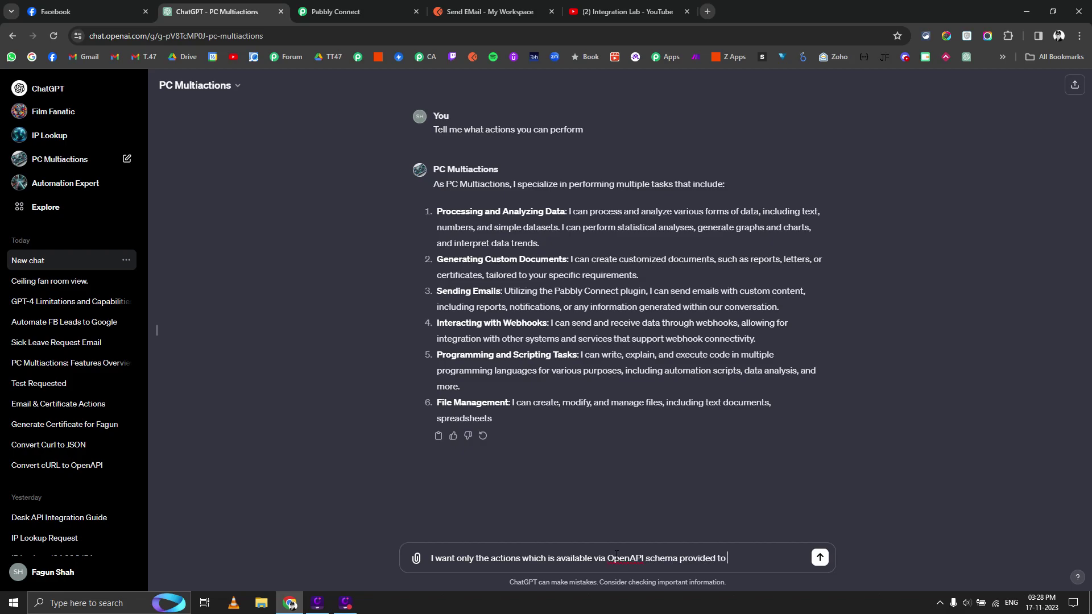
{"action": "type", "text": "you"}
{"action": "key", "text": "Return"}
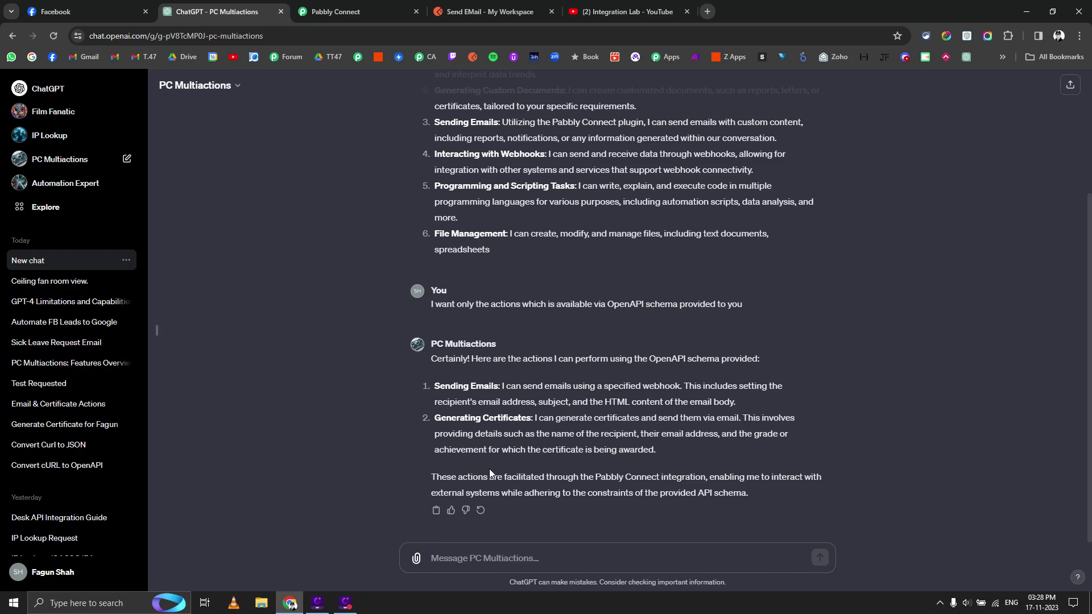
Ask 'I want to use Generating Certificate action, what you need from me?'
{"action": "type", "text": "I want"}
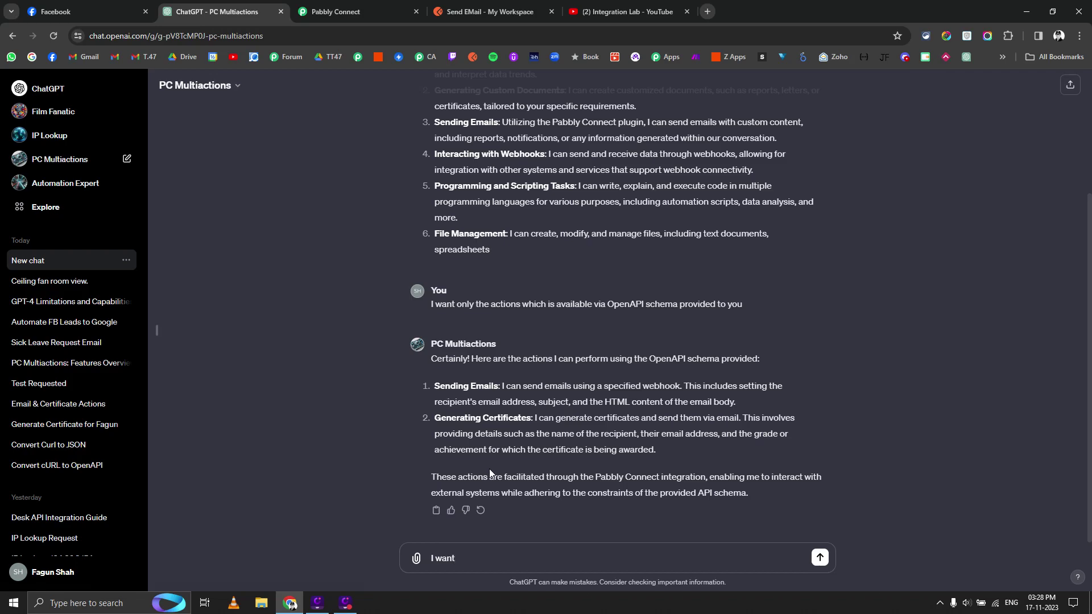
{"action": "type", "text": " to use Generating Certificate action"}
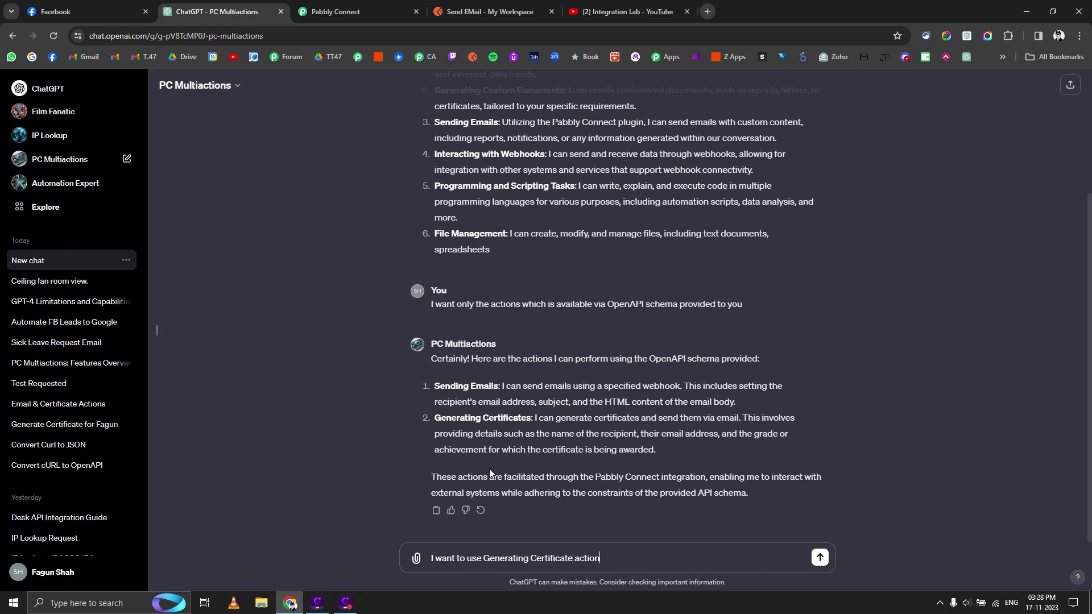
{"action": "type", "text": ", what yu nee"}
{"action": "key", "text": "BackSpace"}
{"action": "key", "text": "BackSpace"}
{"action": "key", "text": "BackSpace"}
{"action": "key", "text": "BackSpace"}
{"action": "key", "text": "BackSpace"}
{"action": "type", "text": "ou need from me?"}
{"action": "key", "text": "Return"}
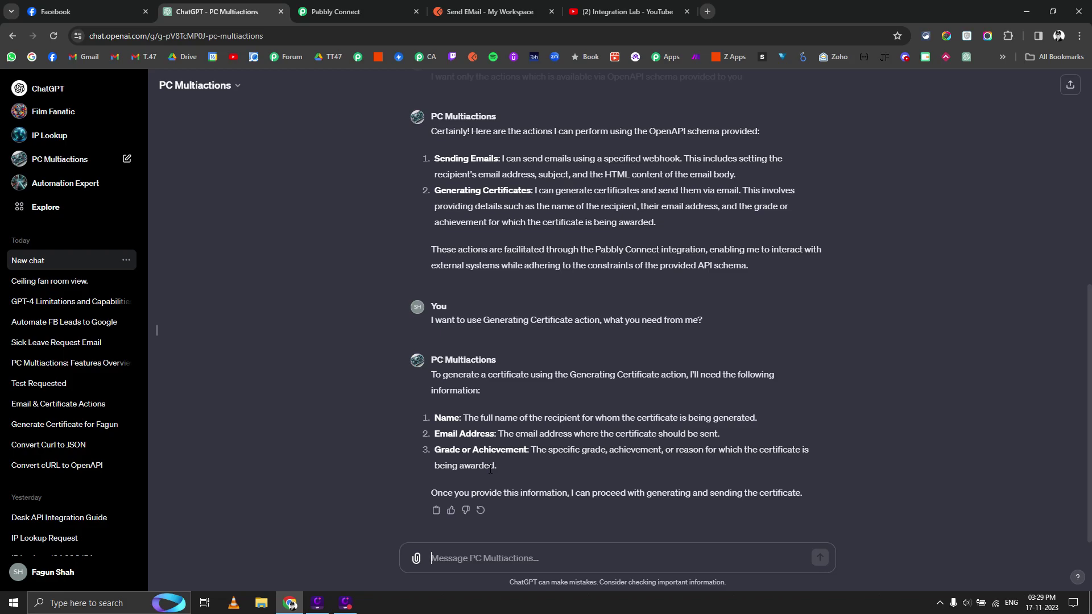
Send the student's name, saved e-mail address and B+ grade, then allow access to connect.pabbly.com
{"action": "type", "text": "Nice, "}
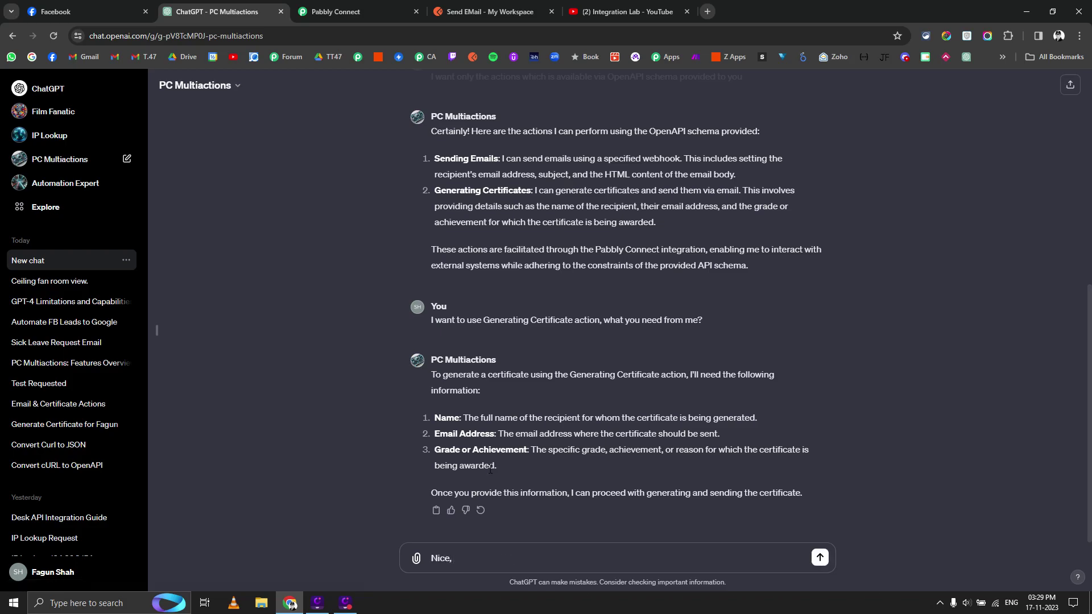
{"action": "type", "text": "so the name of the student is \"Fagun Tes"}
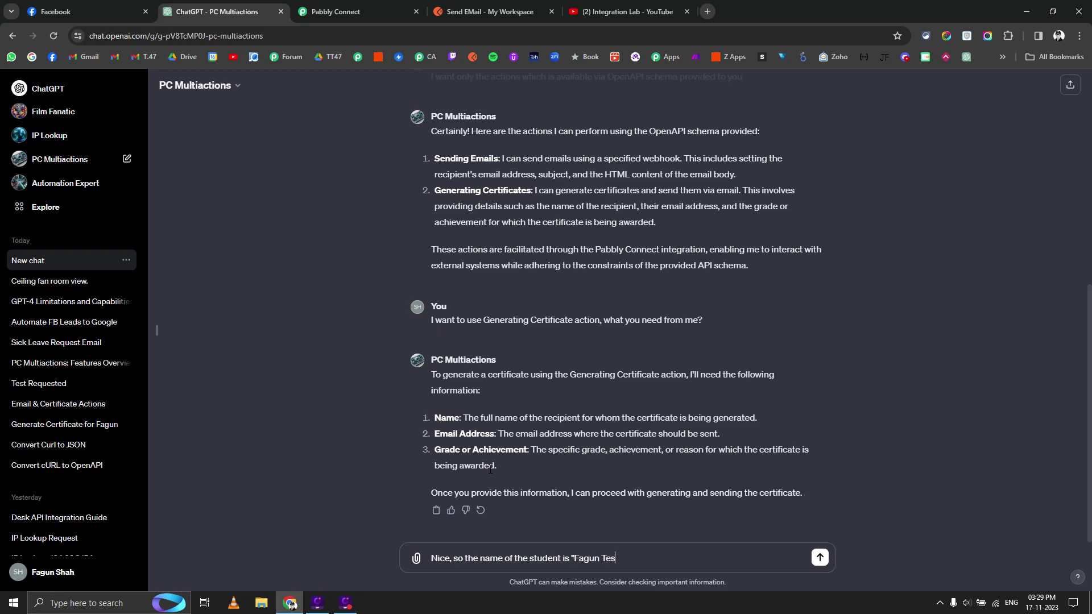
{"action": "type", "text": "t\", email is pro"}
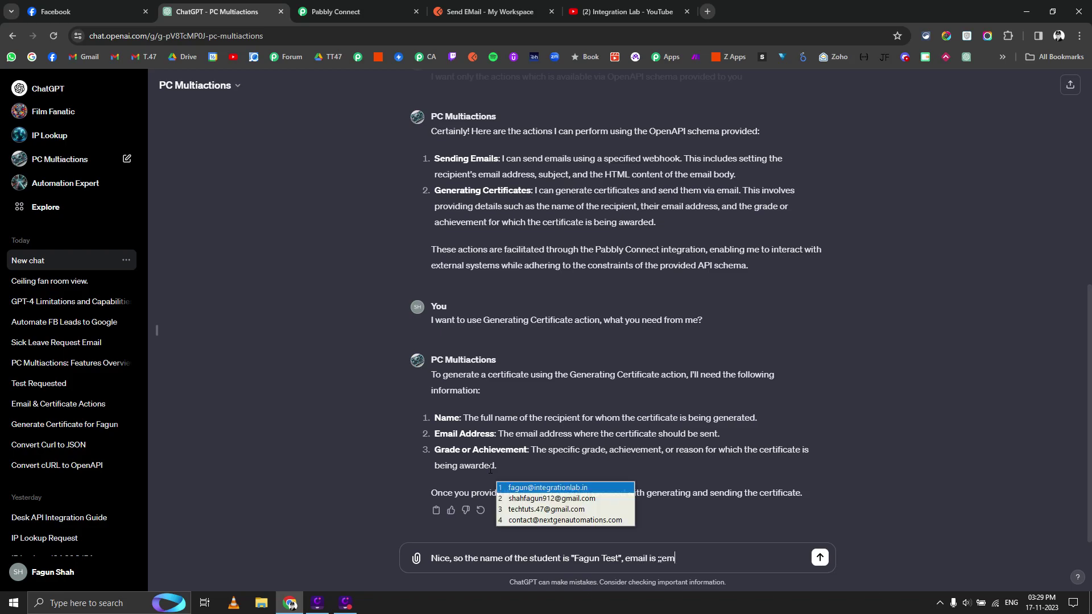
{"action": "key", "text": "Down"}
{"action": "key", "text": "Down"}
{"action": "key", "text": "Return"}
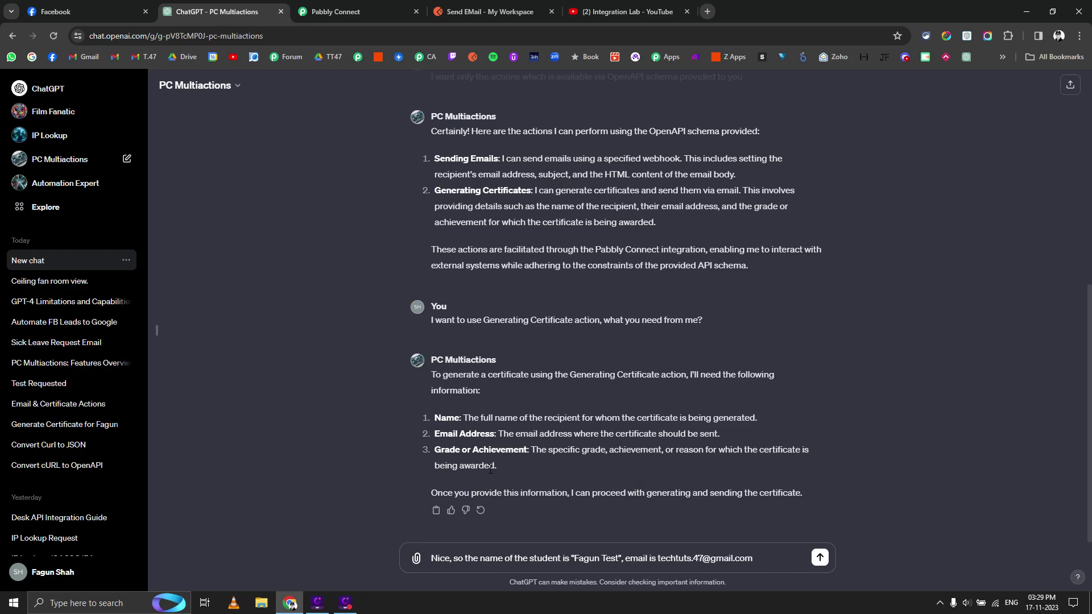
{"action": "type", "text": "& grade is not soo"}
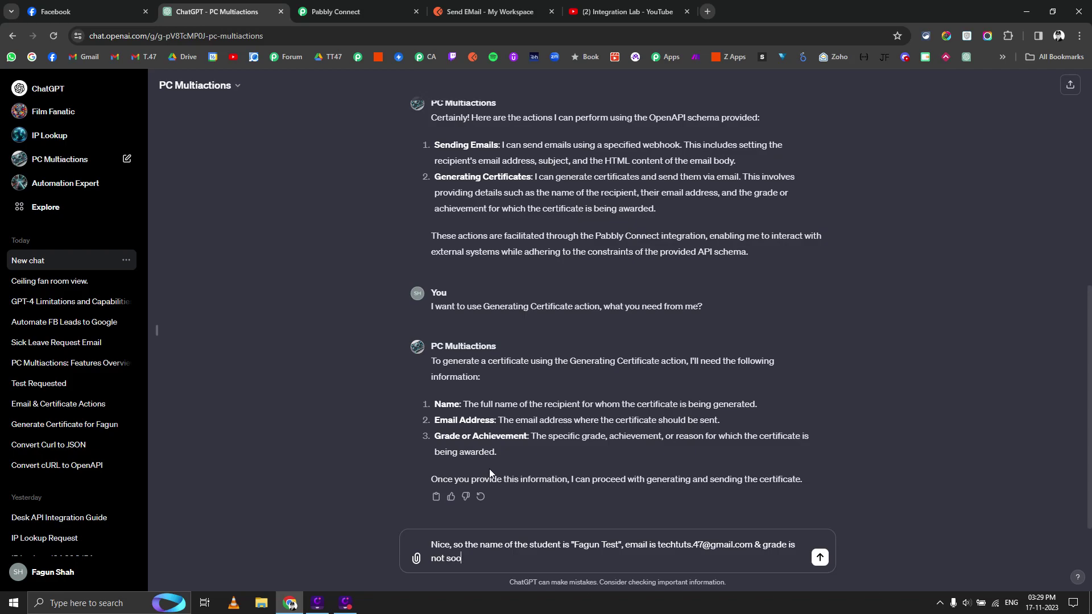
{"action": "type", "text": " good this time but it is B+"}
{"action": "key", "text": "Return"}
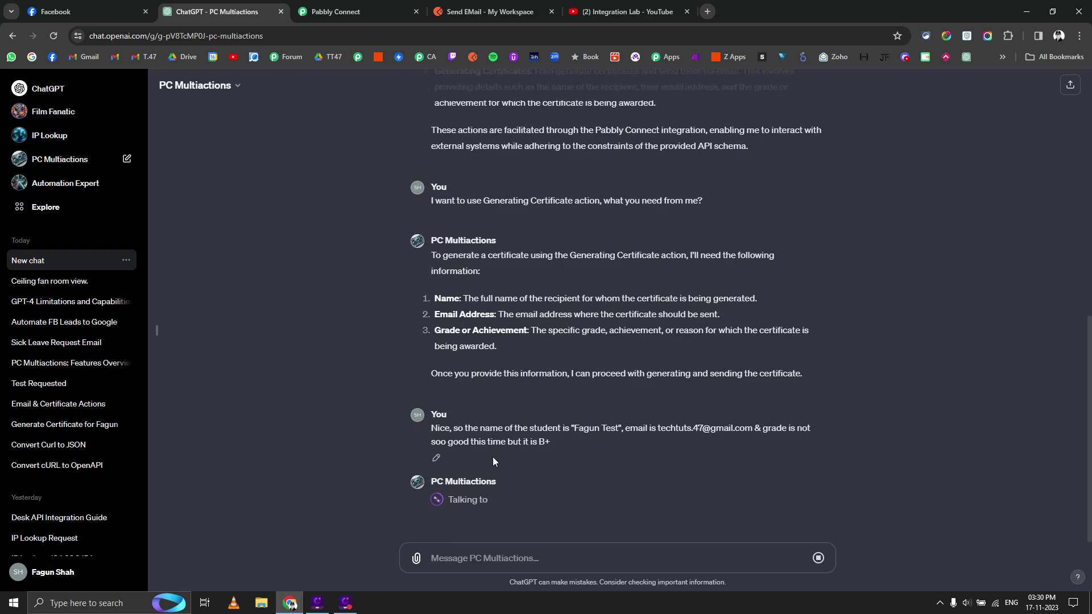
{"action": "left_click", "coordinate": [448, 488]}
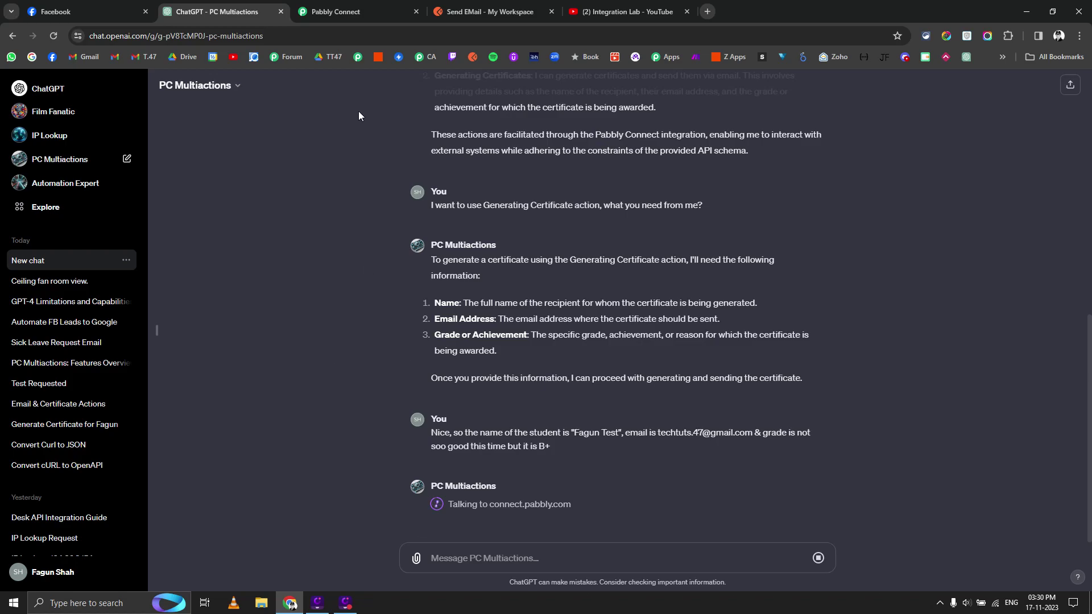
Open the GPT - Create Certificates and GPT - Send Email workflows from Pabbly Connect in new tabs
{"action": "left_click", "coordinate": [375, 7]}
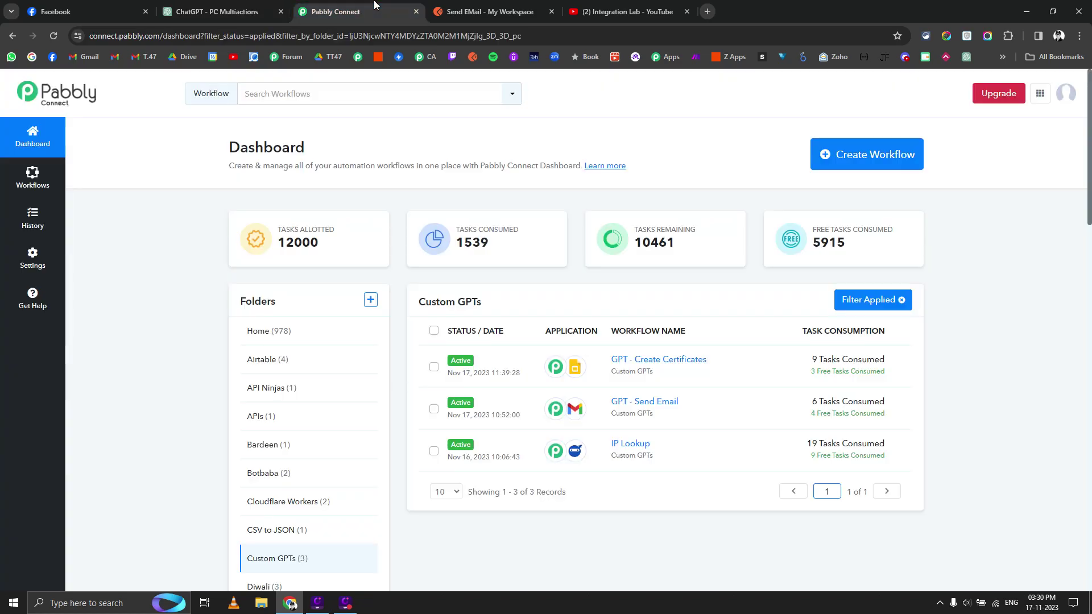
{"action": "right_click", "coordinate": [654, 365]}
{"action": "left_click", "coordinate": [674, 376]}
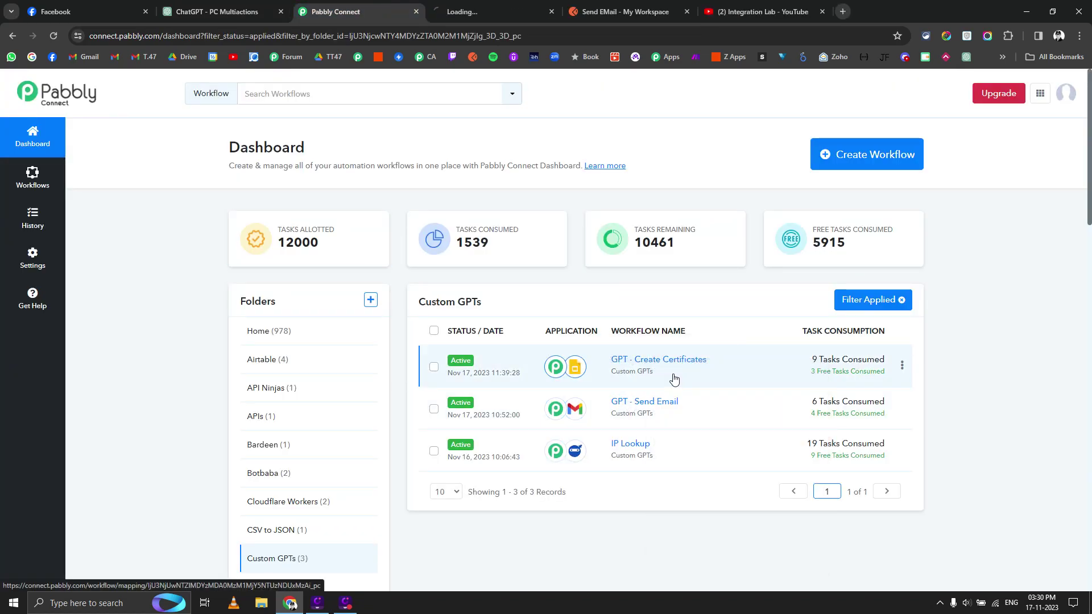
{"action": "right_click", "coordinate": [655, 402]}
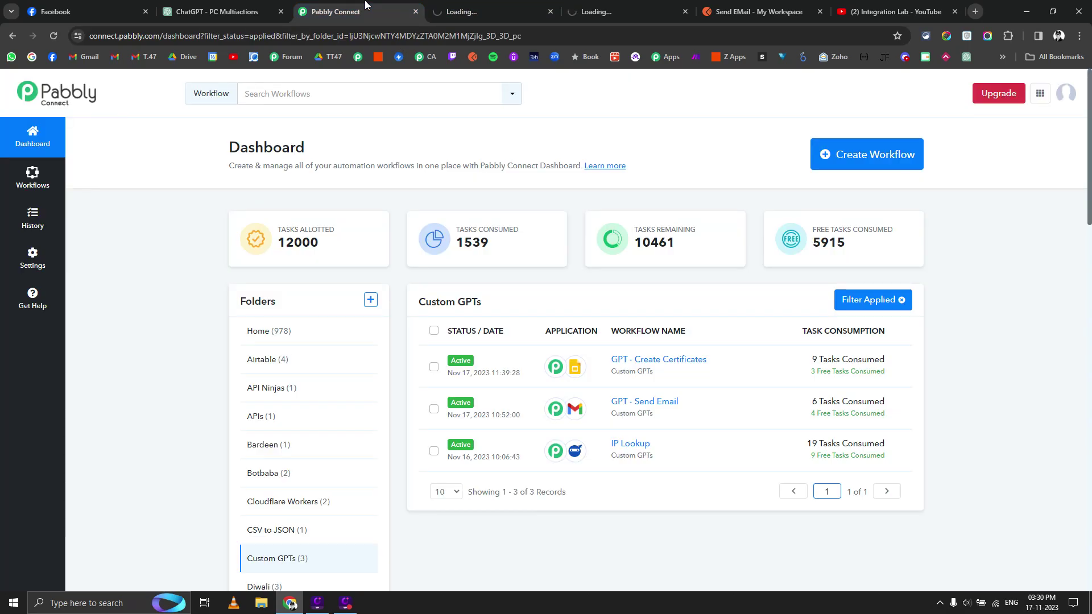
{"action": "left_click", "coordinate": [267, 12]}
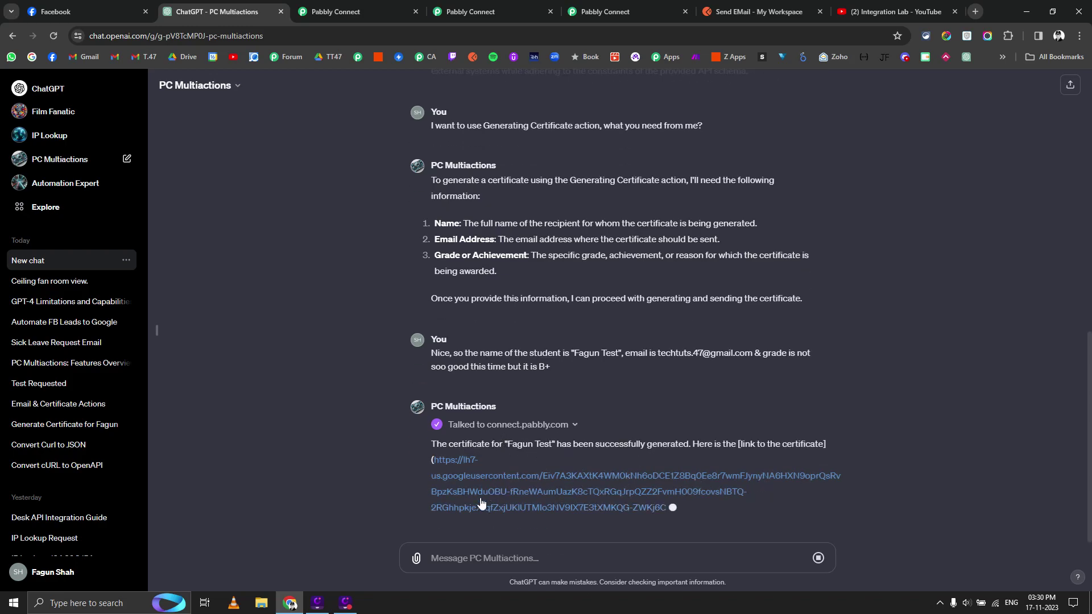
Write the follow-up 'I want to see the image here it self' in the message box
{"action": "type", "text": "I"}
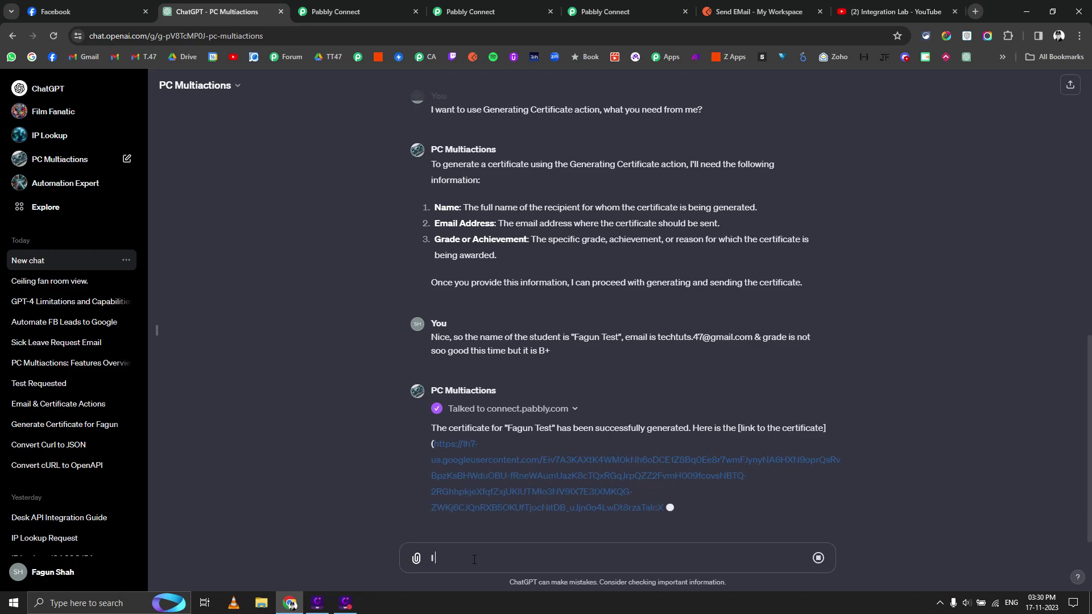
{"action": "type", "text": " want to see th"}
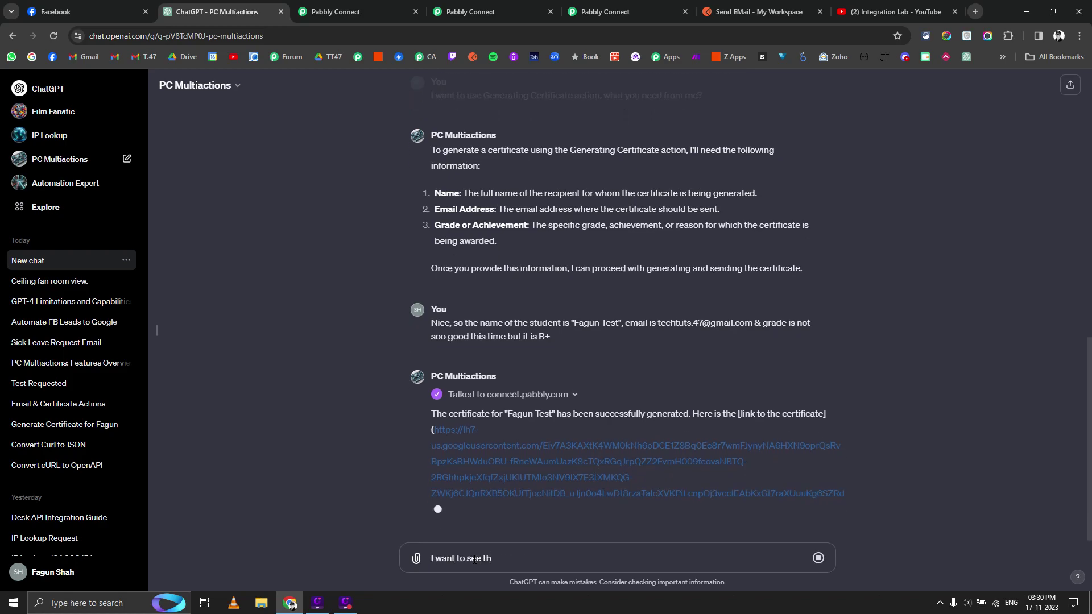
{"action": "type", "text": "e image here it self"}
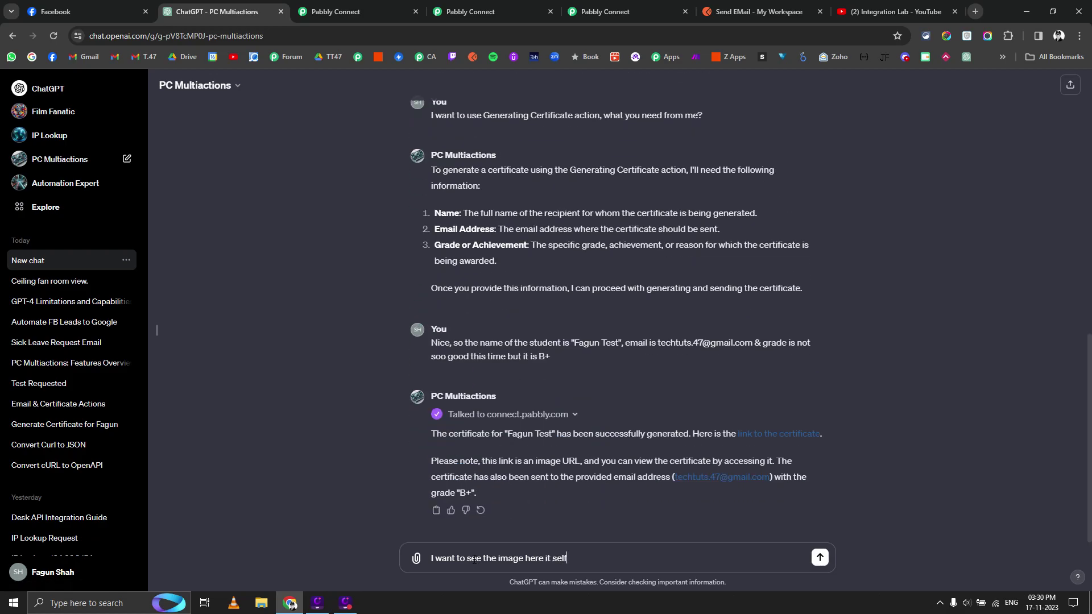
Send the request to see the certificate image in the chat and read the reply
{"action": "key", "text": "Return"}
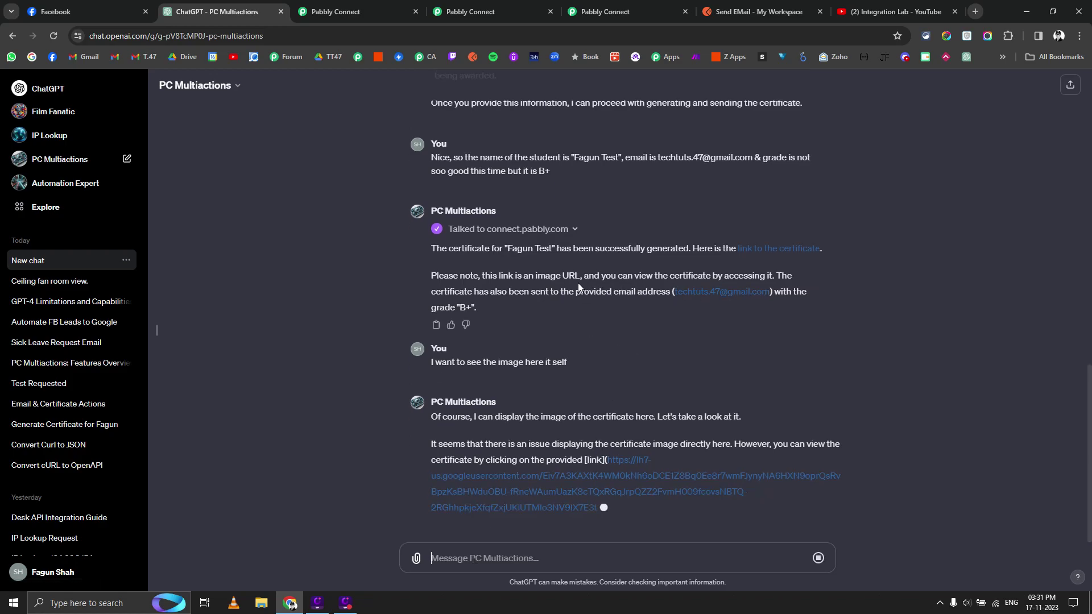
{"action": "scroll", "coordinate": [566, 292], "scroll_direction": "up", "scroll_amount": 2}
{"action": "scroll", "coordinate": [596, 330], "scroll_direction": "down", "scroll_amount": 2}
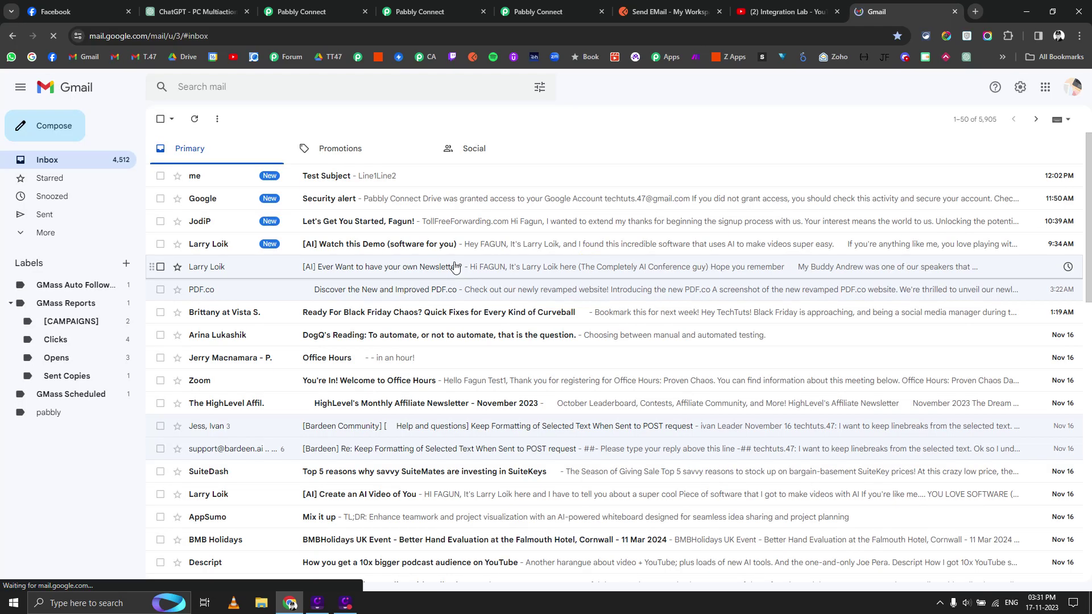
Check the Test Subject email in Gmail, refresh the inbox, and go back to the PC Multiactions chat
{"action": "left_click", "coordinate": [402, 175]}
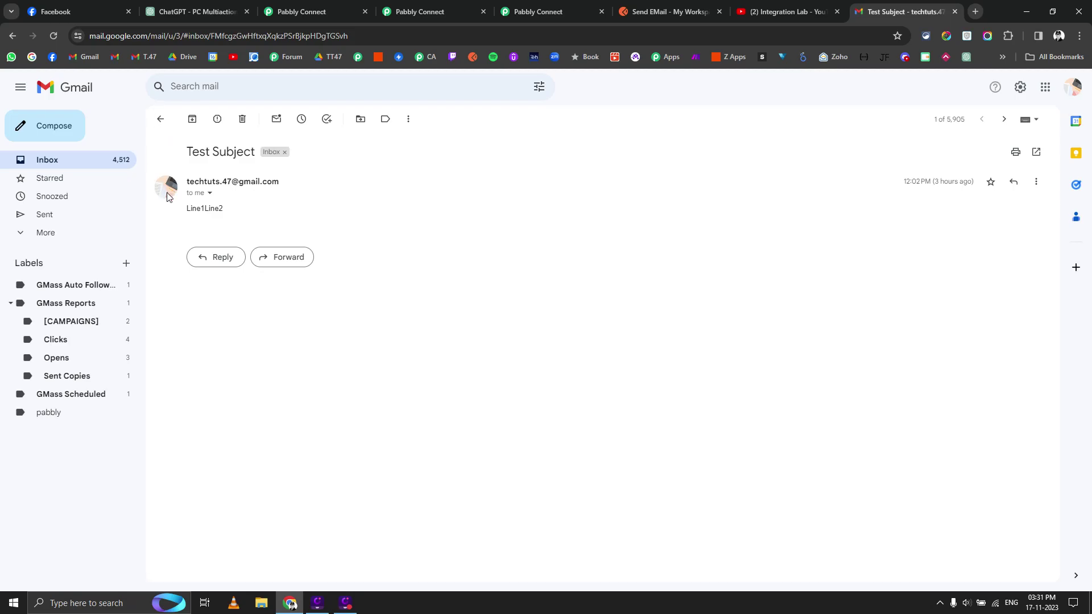
{"action": "left_click", "coordinate": [160, 118]}
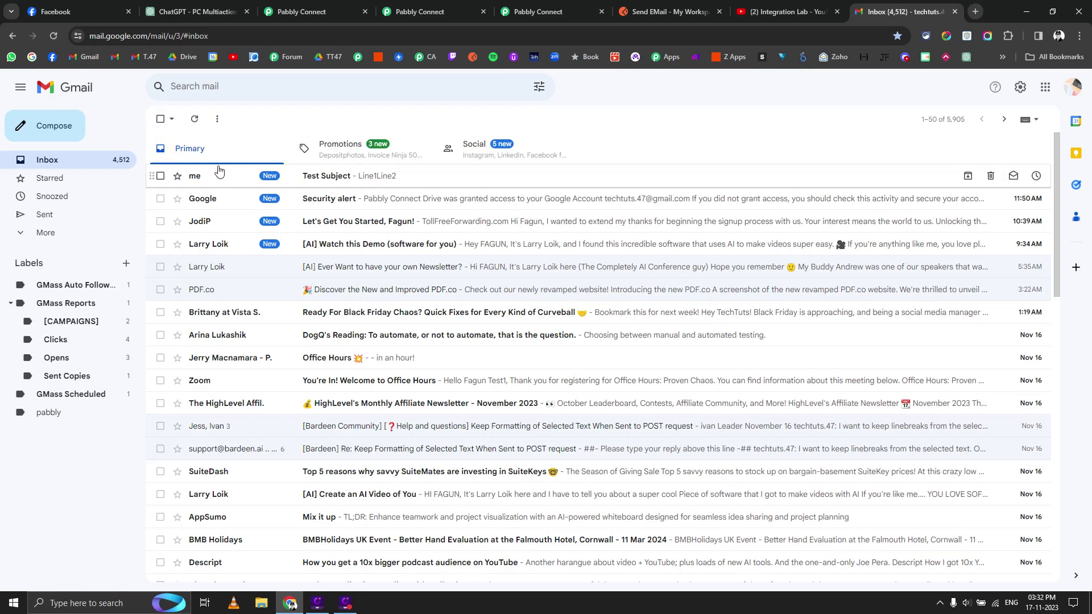
{"action": "left_click", "coordinate": [194, 121]}
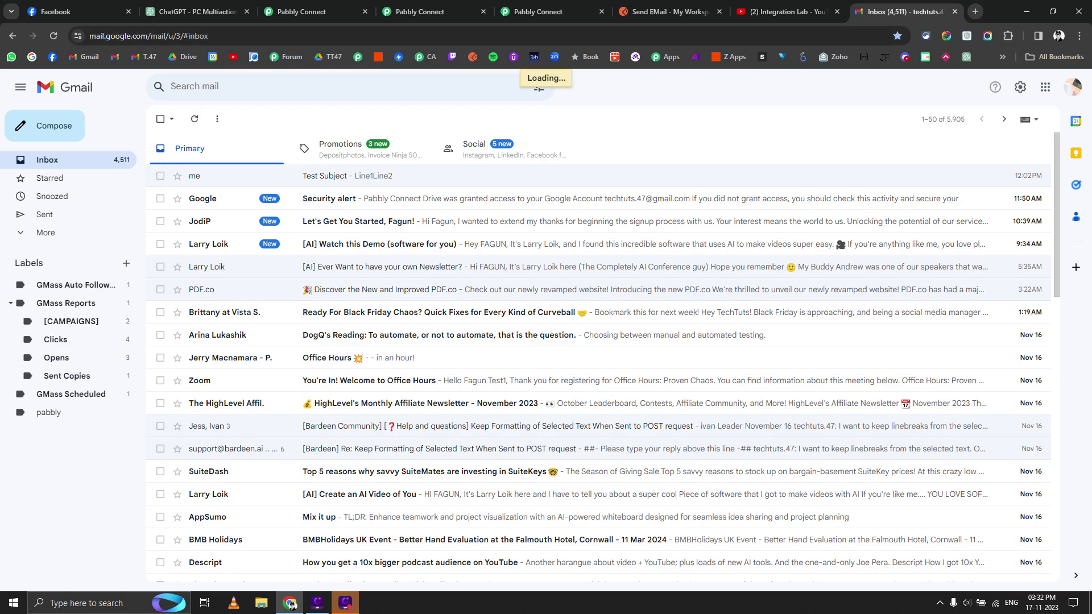
{"action": "left_click", "coordinate": [295, 8]}
{"action": "left_click", "coordinate": [226, 4]}
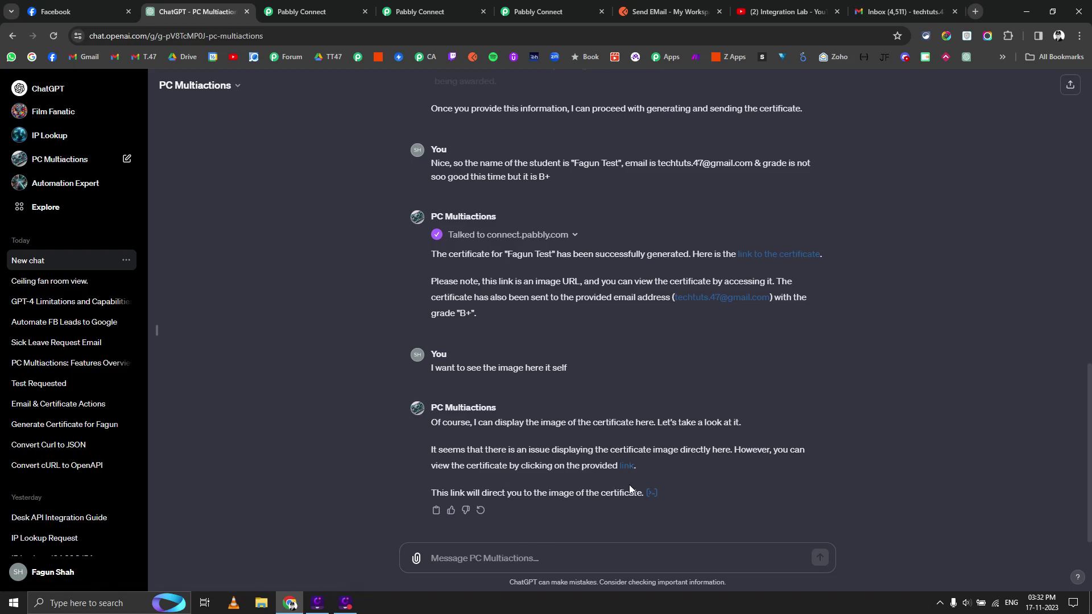
View the certificate image, then ask for it to be emailed to the saved address with a GPT-chosen subject and body
{"action": "left_click", "coordinate": [627, 468]}
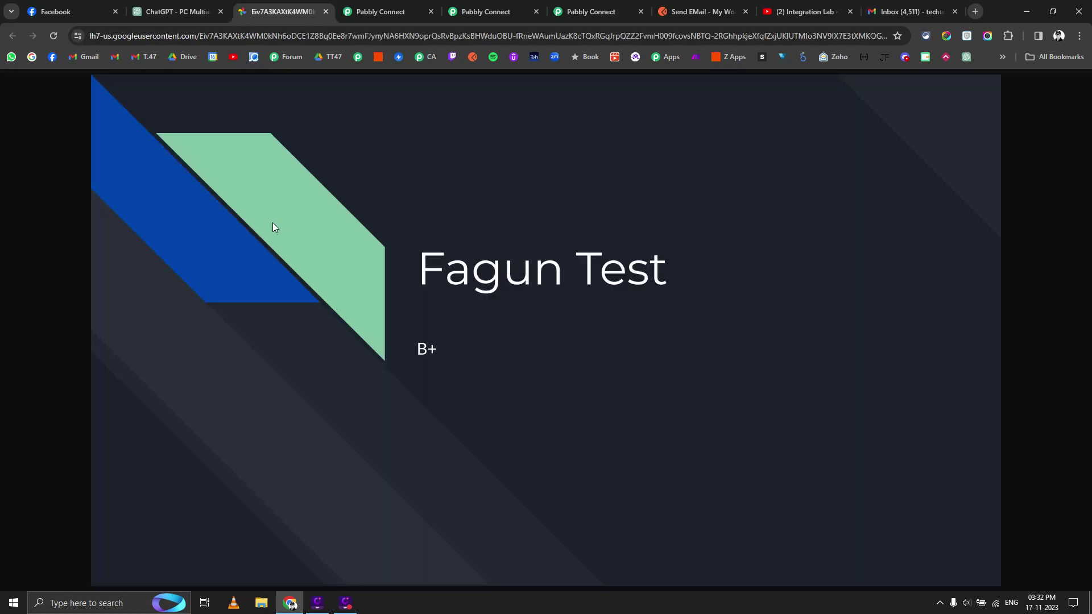
{"action": "left_click", "coordinate": [174, 12]}
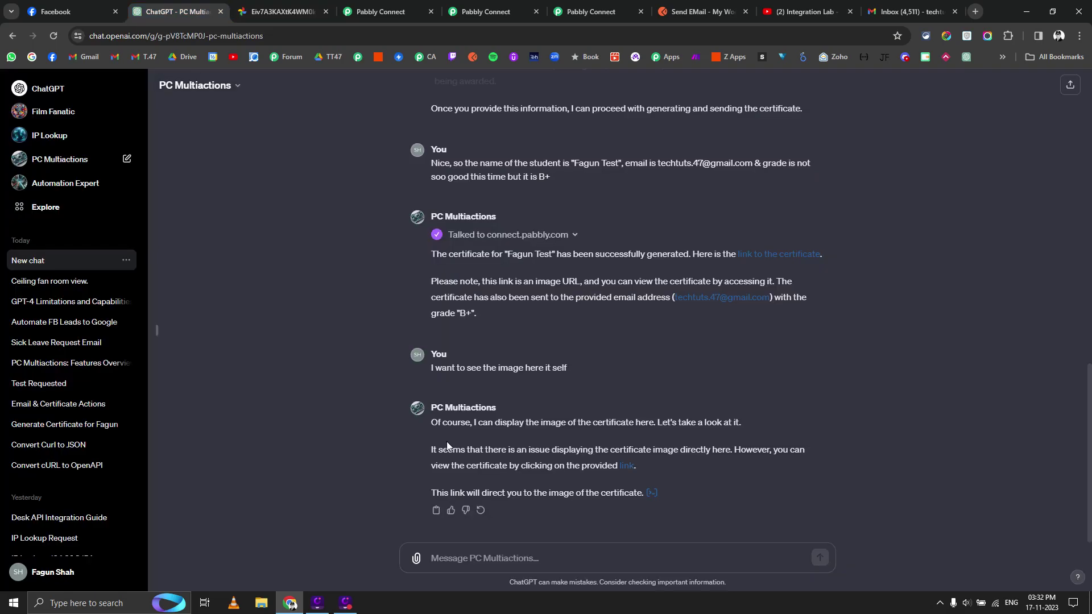
{"action": "left_click", "coordinate": [445, 557]}
{"action": "type", "text": "Send this "}
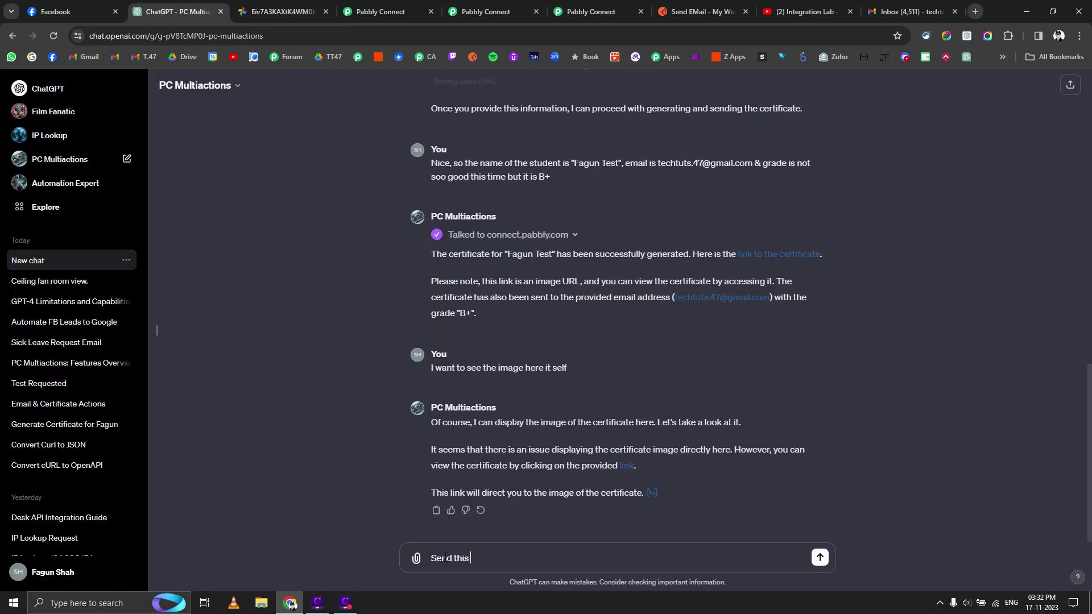
{"action": "type", "text": "image of the certificate to"}
{"action": "type", "text": "email id"}
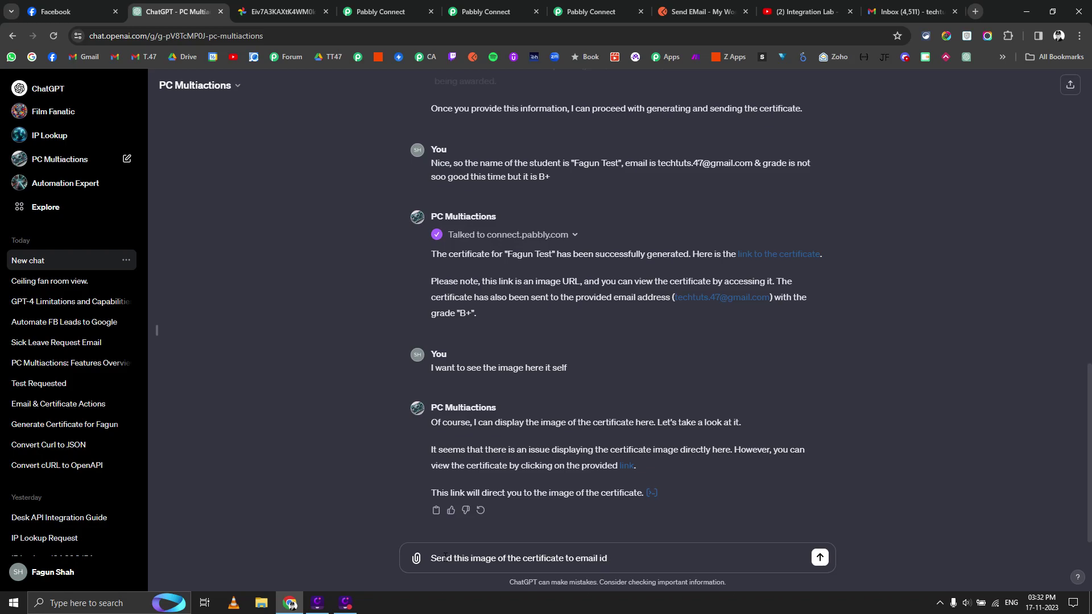
{"action": "type", "text": " ;;em"}
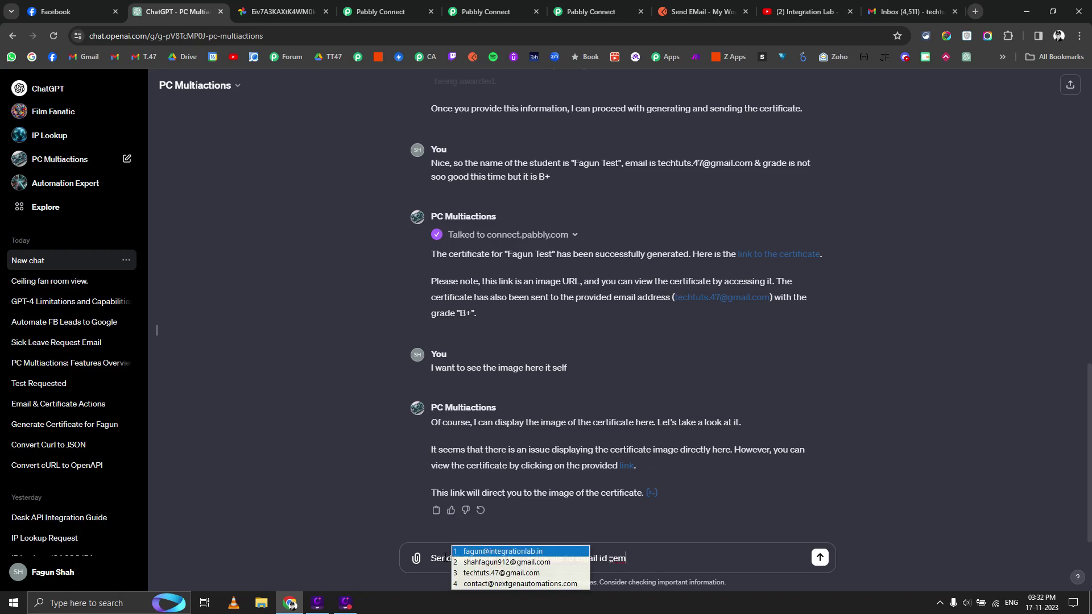
{"action": "key", "text": "Down"}
{"action": "key", "text": "Down"}
{"action": "key", "text": "Return"}
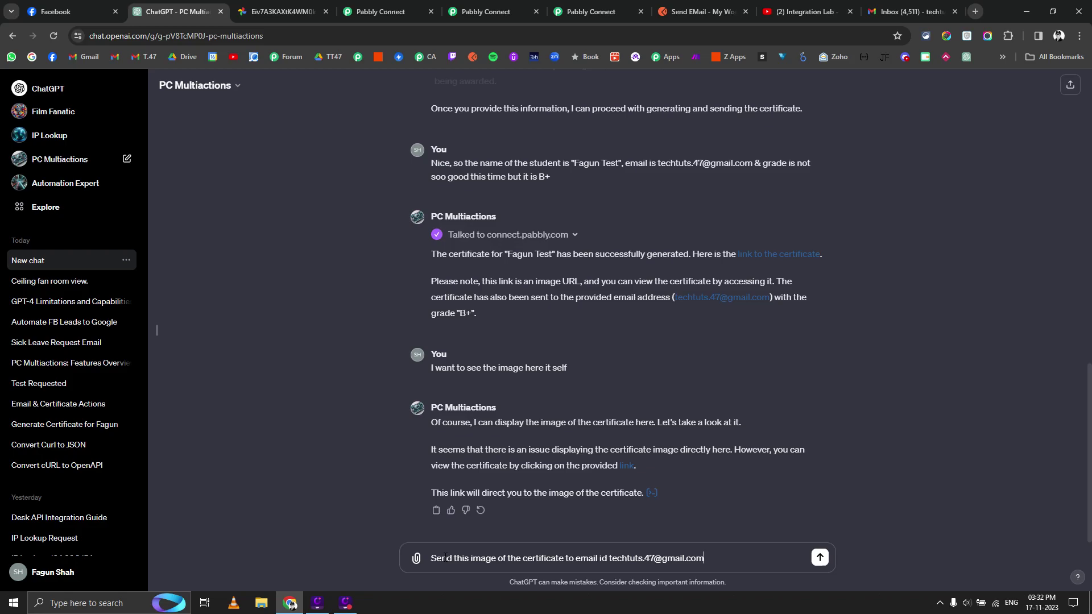
{"action": "type", "text": "with your choice of subject l"}
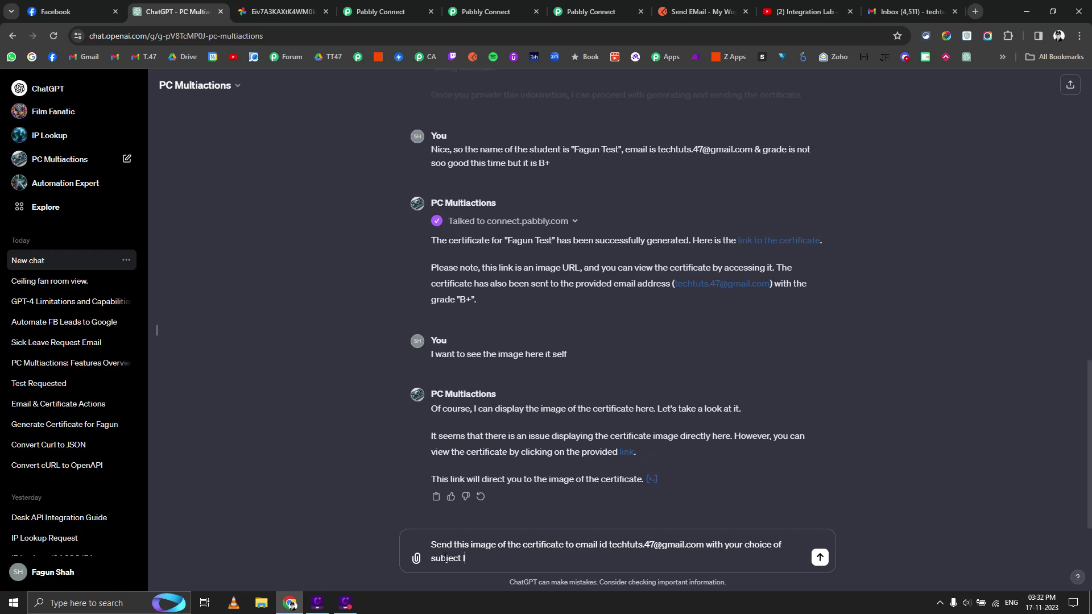
{"action": "type", "text": "ine and email body"}
{"action": "key", "text": "Return"}
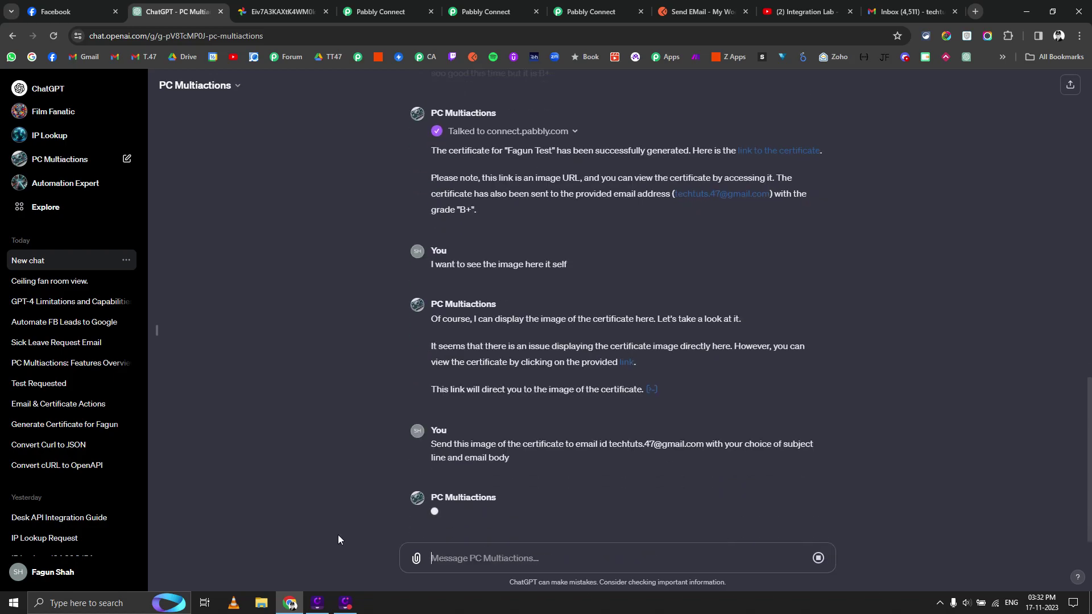
Review the chat and allow connect.pabbly.com so the certificate email gets sent
{"action": "scroll", "coordinate": [493, 298], "scroll_direction": "up", "scroll_amount": 9}
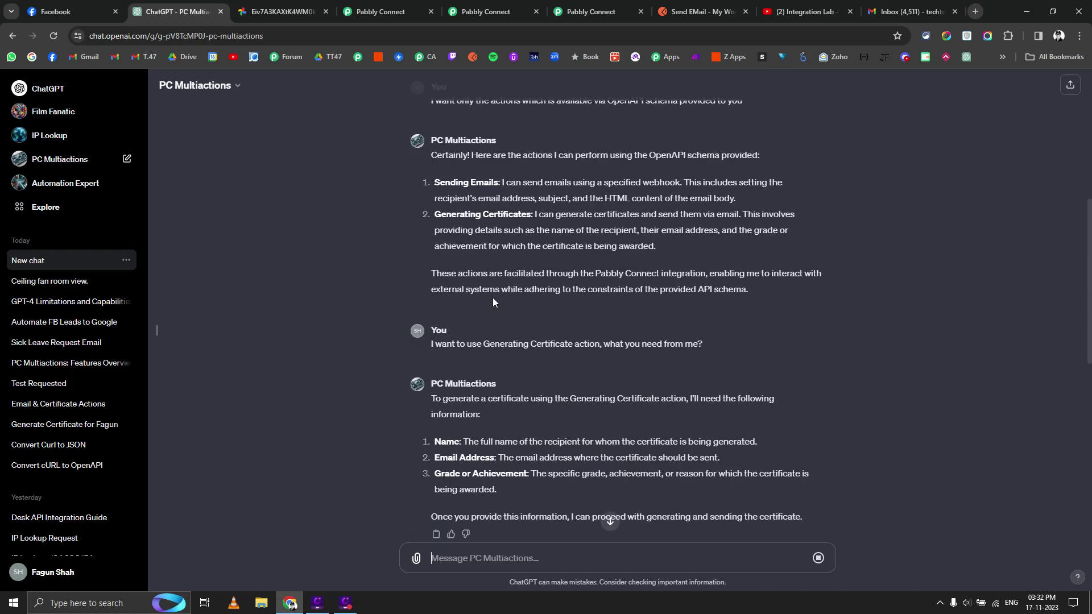
{"action": "scroll", "coordinate": [473, 349], "scroll_direction": "up", "scroll_amount": 3}
{"action": "scroll", "coordinate": [453, 356], "scroll_direction": "down", "scroll_amount": 15}
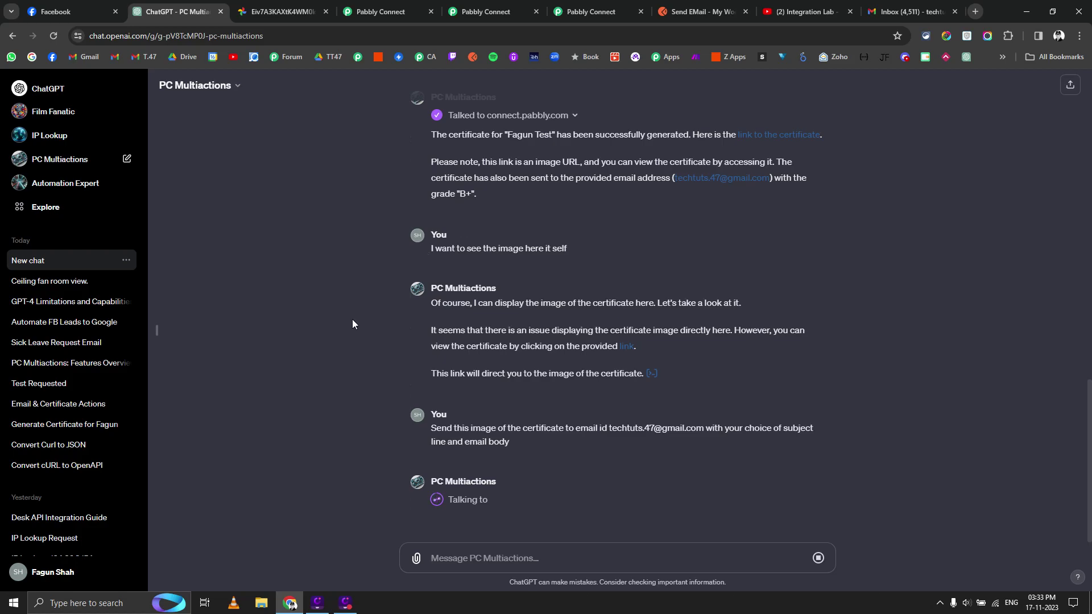
{"action": "scroll", "coordinate": [336, 332], "scroll_direction": "up", "scroll_amount": 2}
{"action": "scroll", "coordinate": [339, 331], "scroll_direction": "down", "scroll_amount": 2}
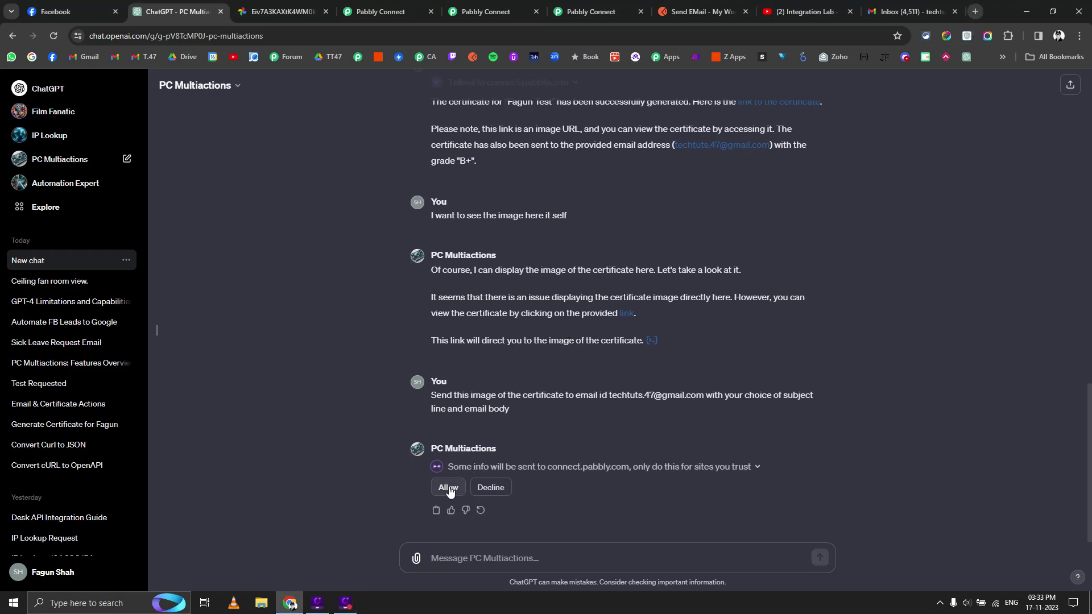
{"action": "left_click", "coordinate": [448, 488]}
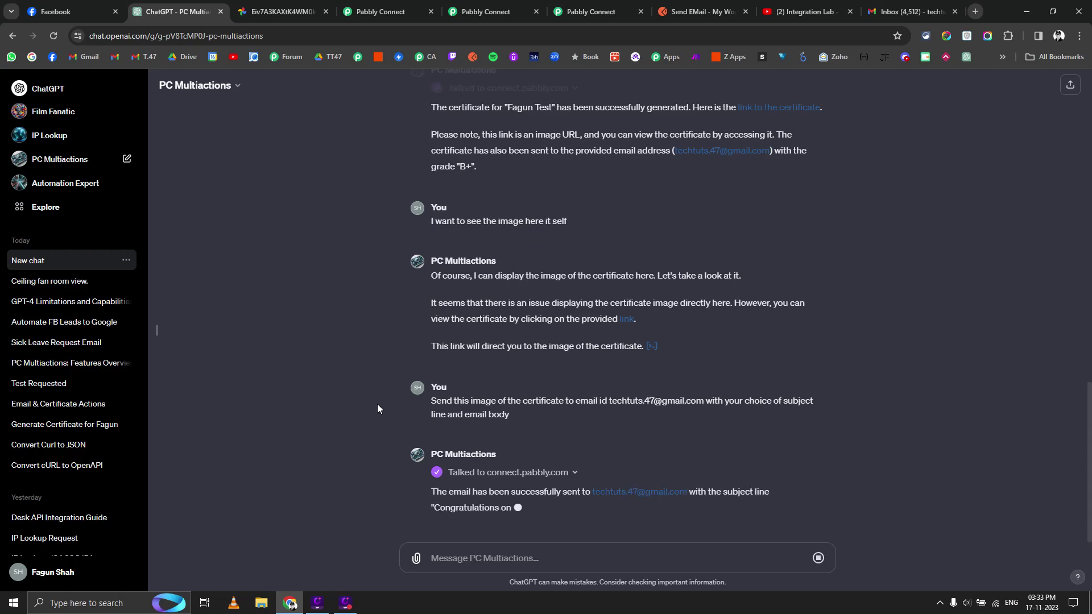
Open the 'Congratulations on Your Achievement!' email in Gmail and review its embedded B+ certificate image
{"action": "left_click", "coordinate": [911, 12]}
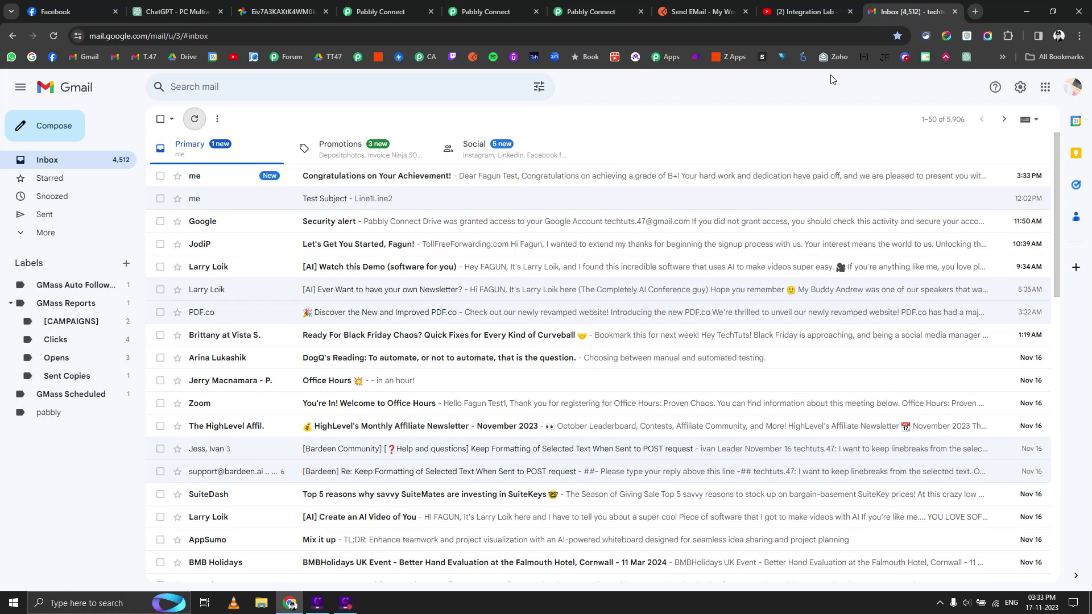
{"action": "left_click", "coordinate": [367, 181]}
{"action": "scroll", "coordinate": [424, 305], "scroll_direction": "down", "scroll_amount": 5}
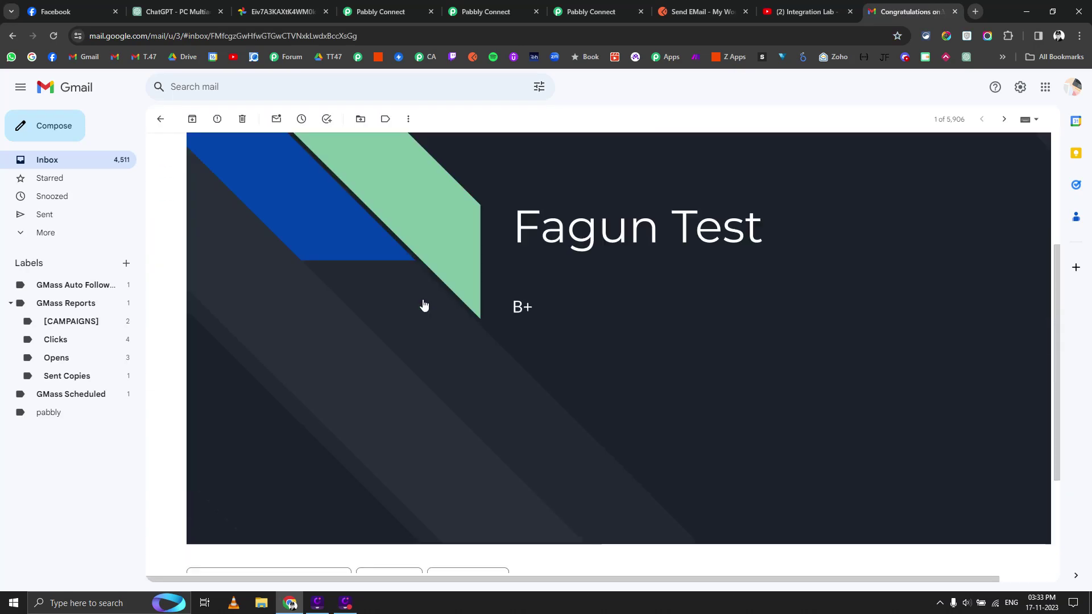
{"action": "scroll", "coordinate": [424, 305], "scroll_direction": "down", "scroll_amount": 2}
{"action": "scroll", "coordinate": [451, 300], "scroll_direction": "up", "scroll_amount": 7}
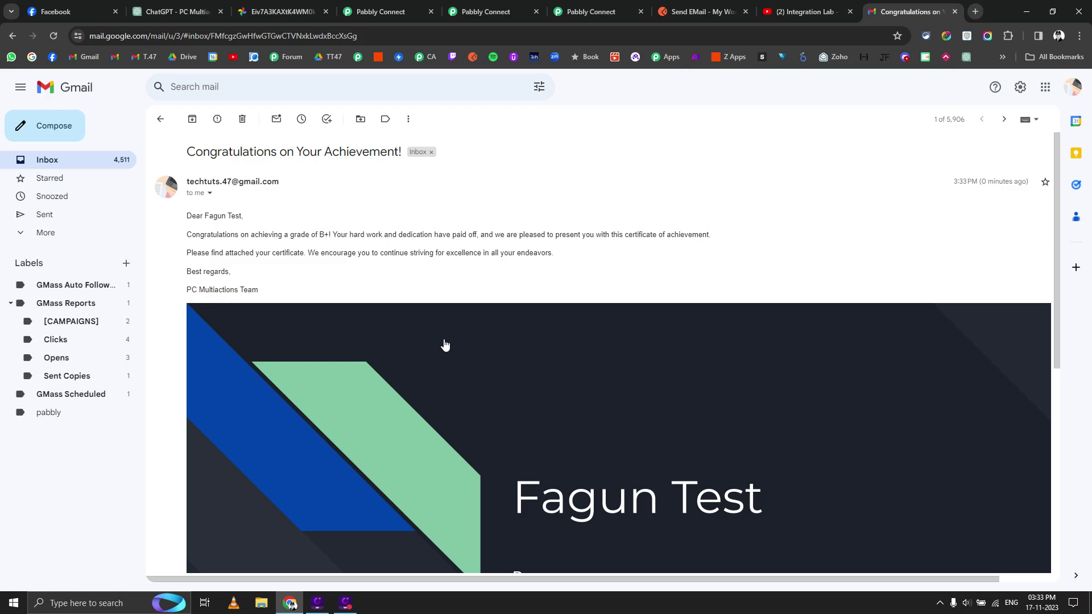
{"action": "scroll", "coordinate": [340, 347], "scroll_direction": "down", "scroll_amount": 2}
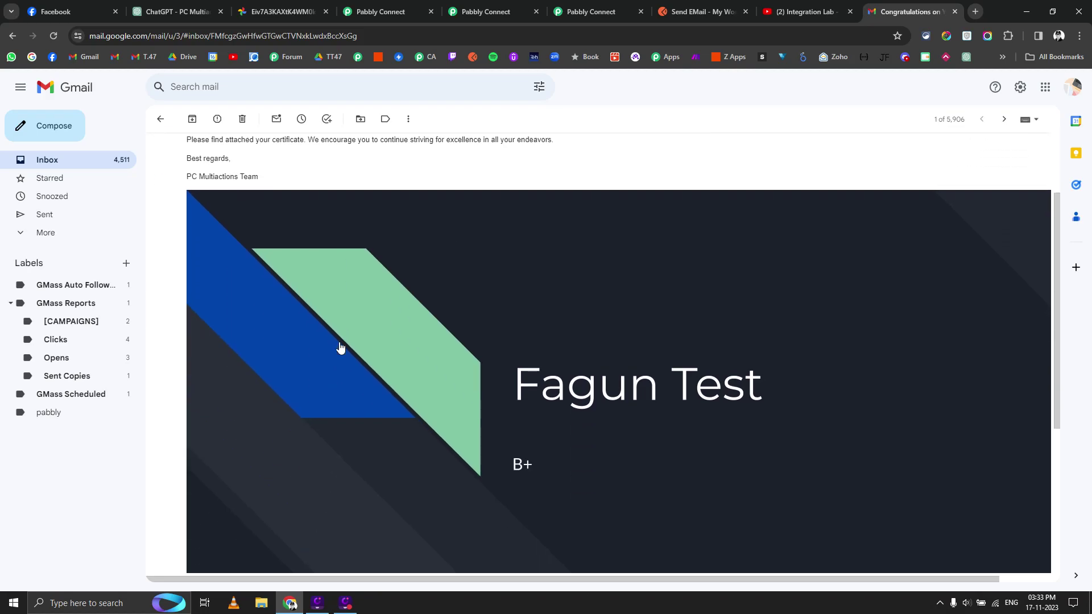
{"action": "scroll", "coordinate": [341, 347], "scroll_direction": "up", "scroll_amount": 2}
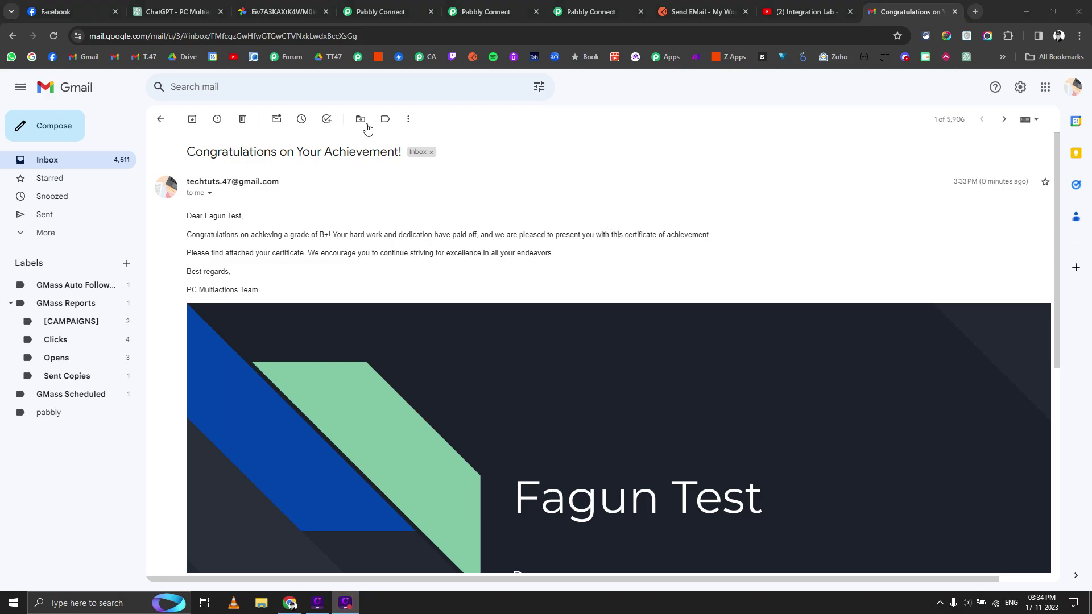
Look back over the PC Multiactions chat conversation
{"action": "left_click", "coordinate": [177, 11]}
{"action": "scroll", "coordinate": [421, 394], "scroll_direction": "up", "scroll_amount": 5}
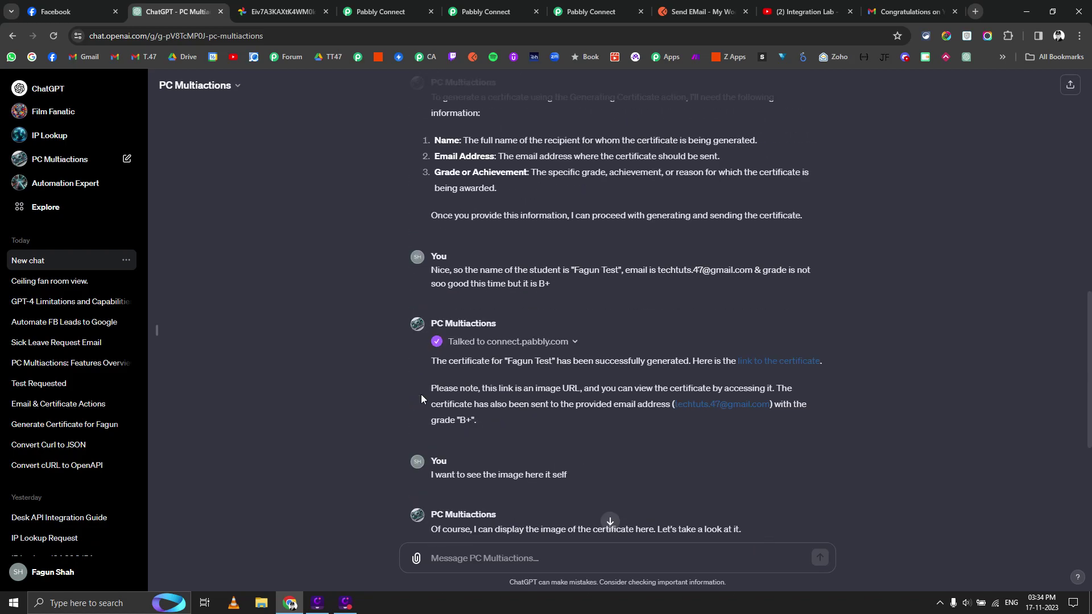
{"action": "scroll", "coordinate": [418, 394], "scroll_direction": "down", "scroll_amount": 5}
{"action": "scroll", "coordinate": [411, 391], "scroll_direction": "up", "scroll_amount": 10}
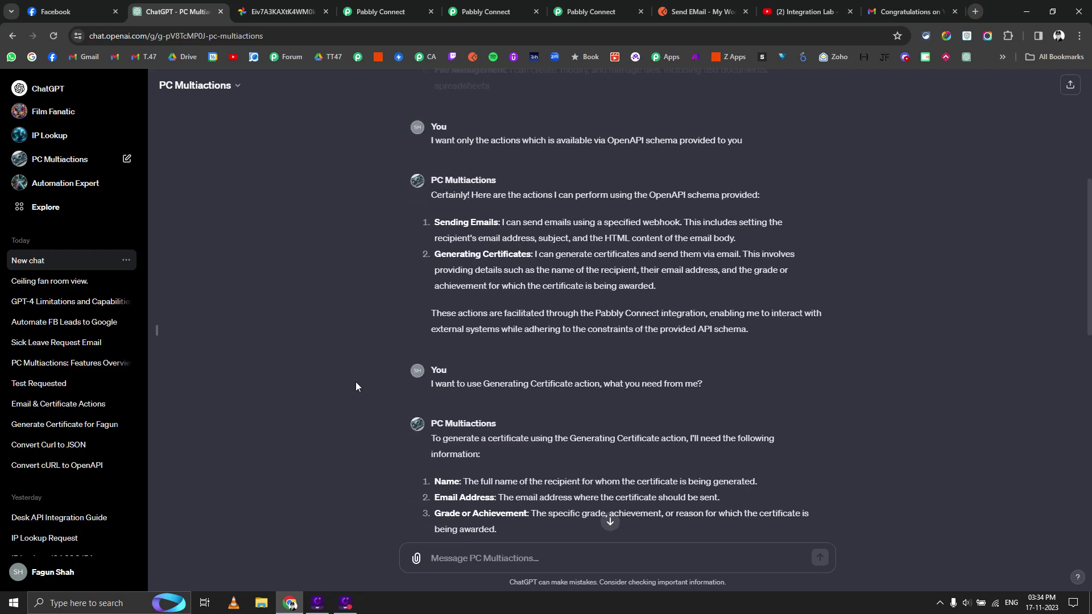
Confirm the GPT - Create Certificates task history shows four successful runs, then view GPT - Send Email
{"action": "left_click", "coordinate": [485, 11]}
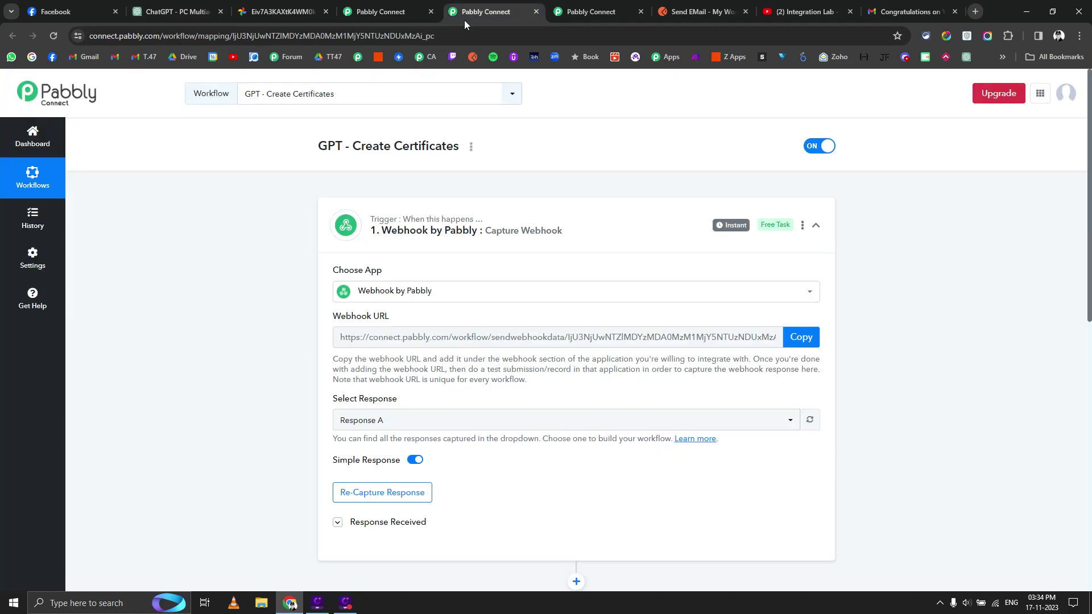
{"action": "left_click", "coordinate": [32, 222]}
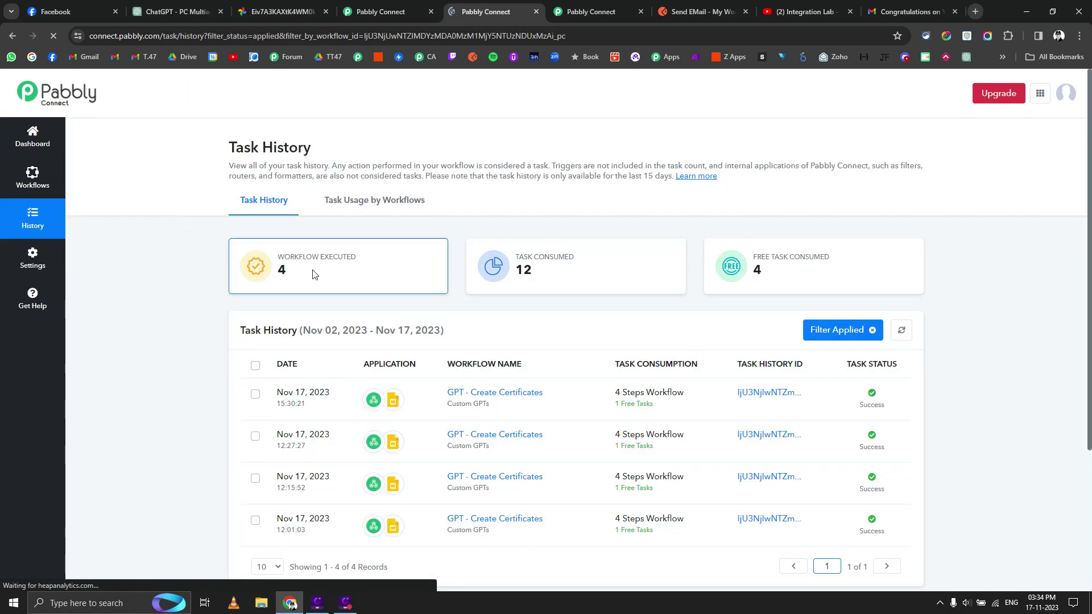
{"action": "scroll", "coordinate": [732, 259], "scroll_direction": "down", "scroll_amount": 3}
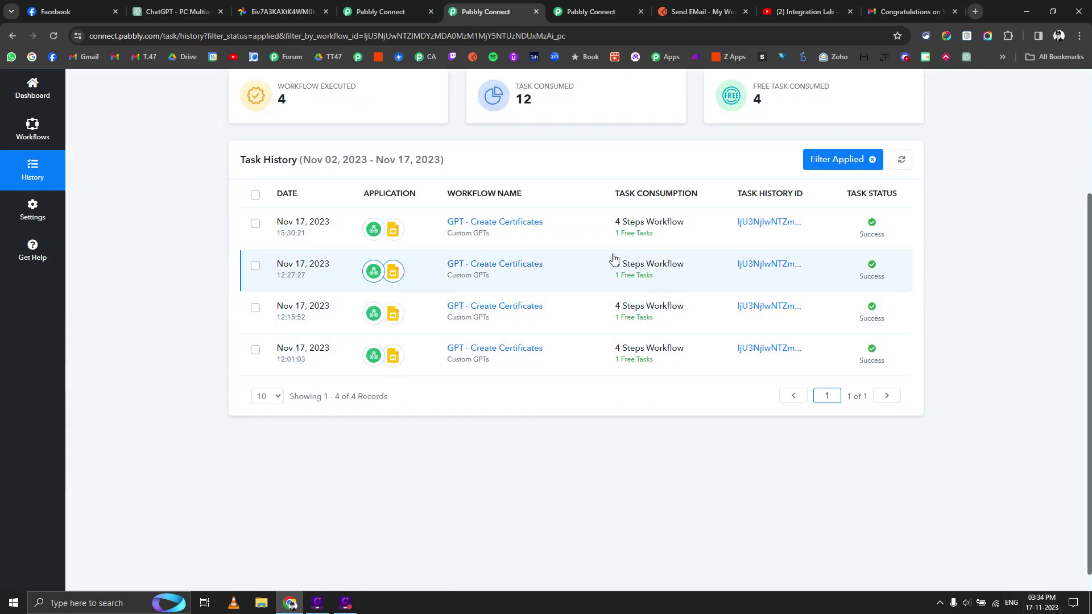
{"action": "left_click", "coordinate": [594, 10]}
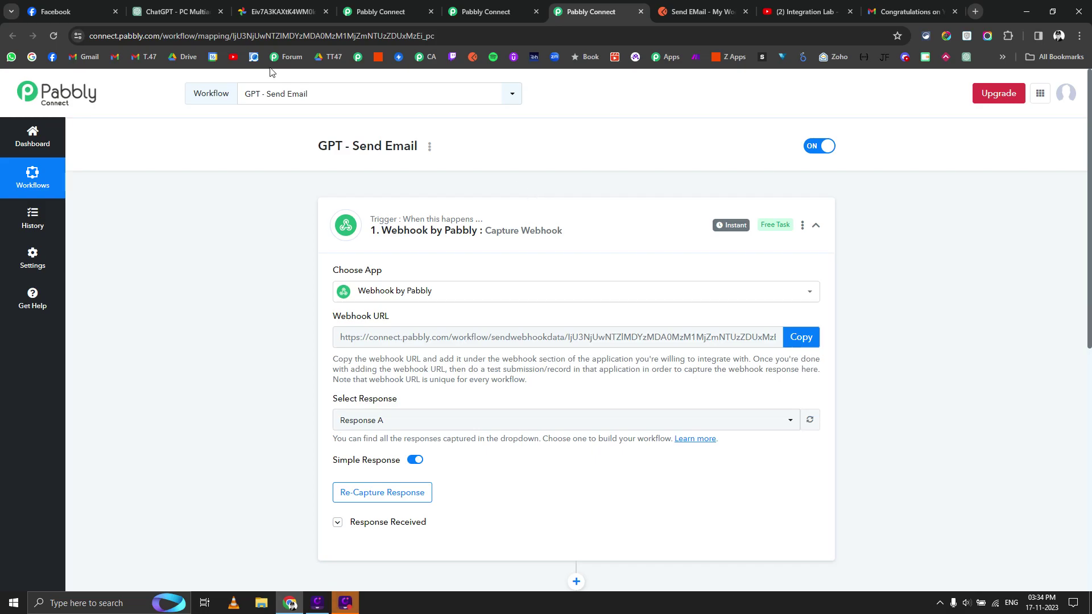
Return to the PC Multiactions chat showing the certificate conversation and student details
{"action": "left_click", "coordinate": [176, 12]}
{"action": "scroll", "coordinate": [316, 253], "scroll_direction": "down", "scroll_amount": 6}
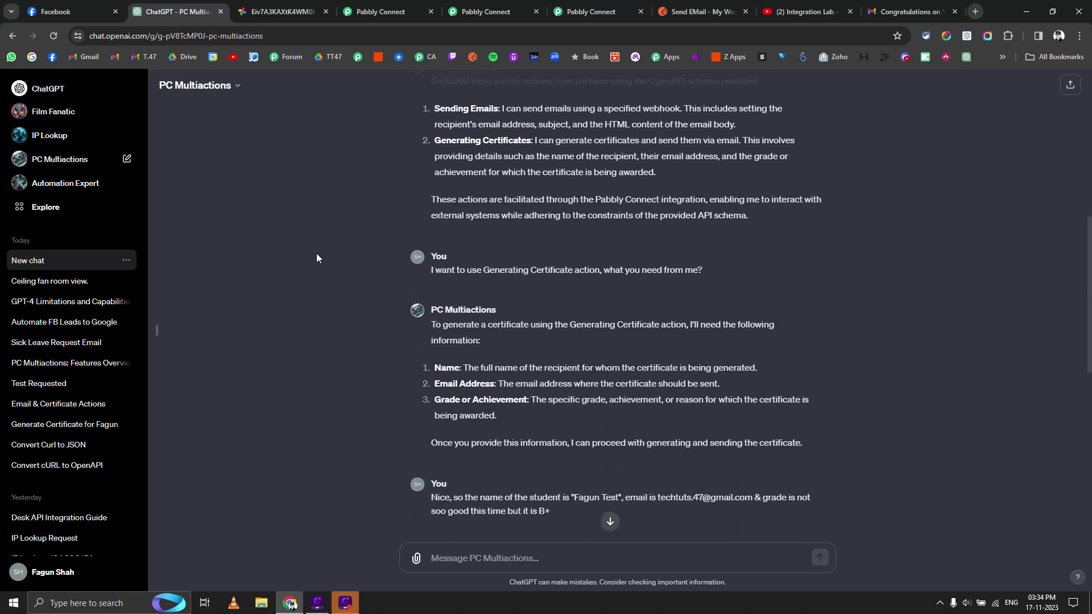